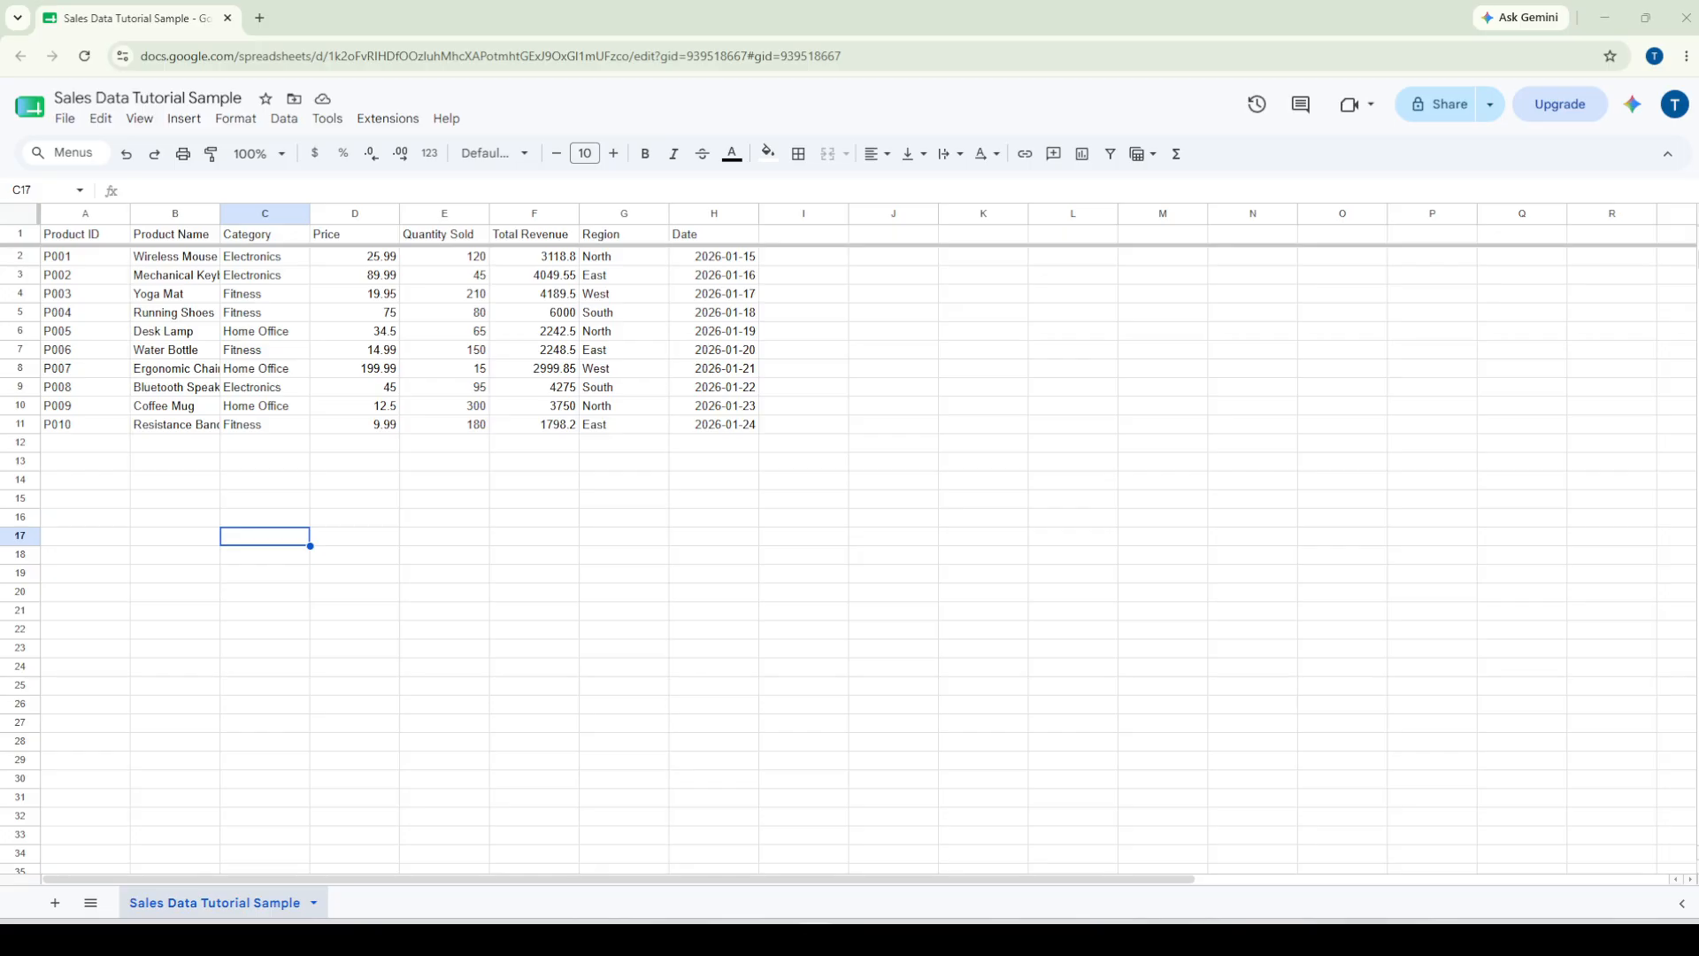
Create a filter on the sales data range A1:H11, including the header row.
drag(76, 259, 731, 432)
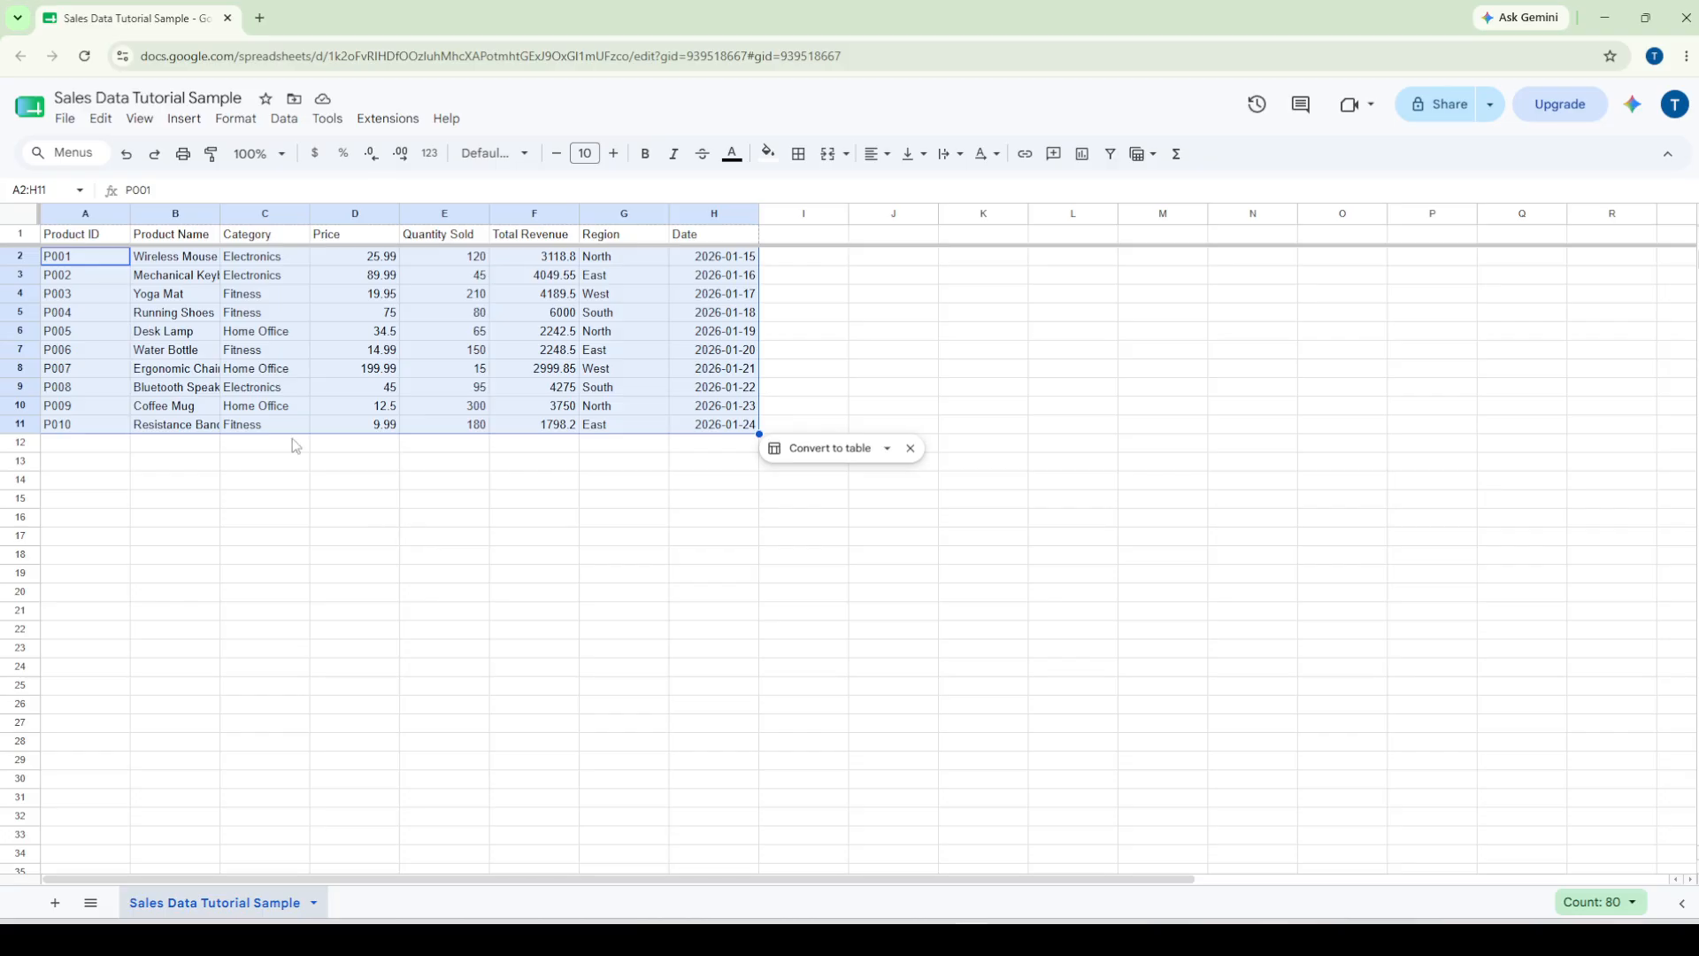
click(13, 213)
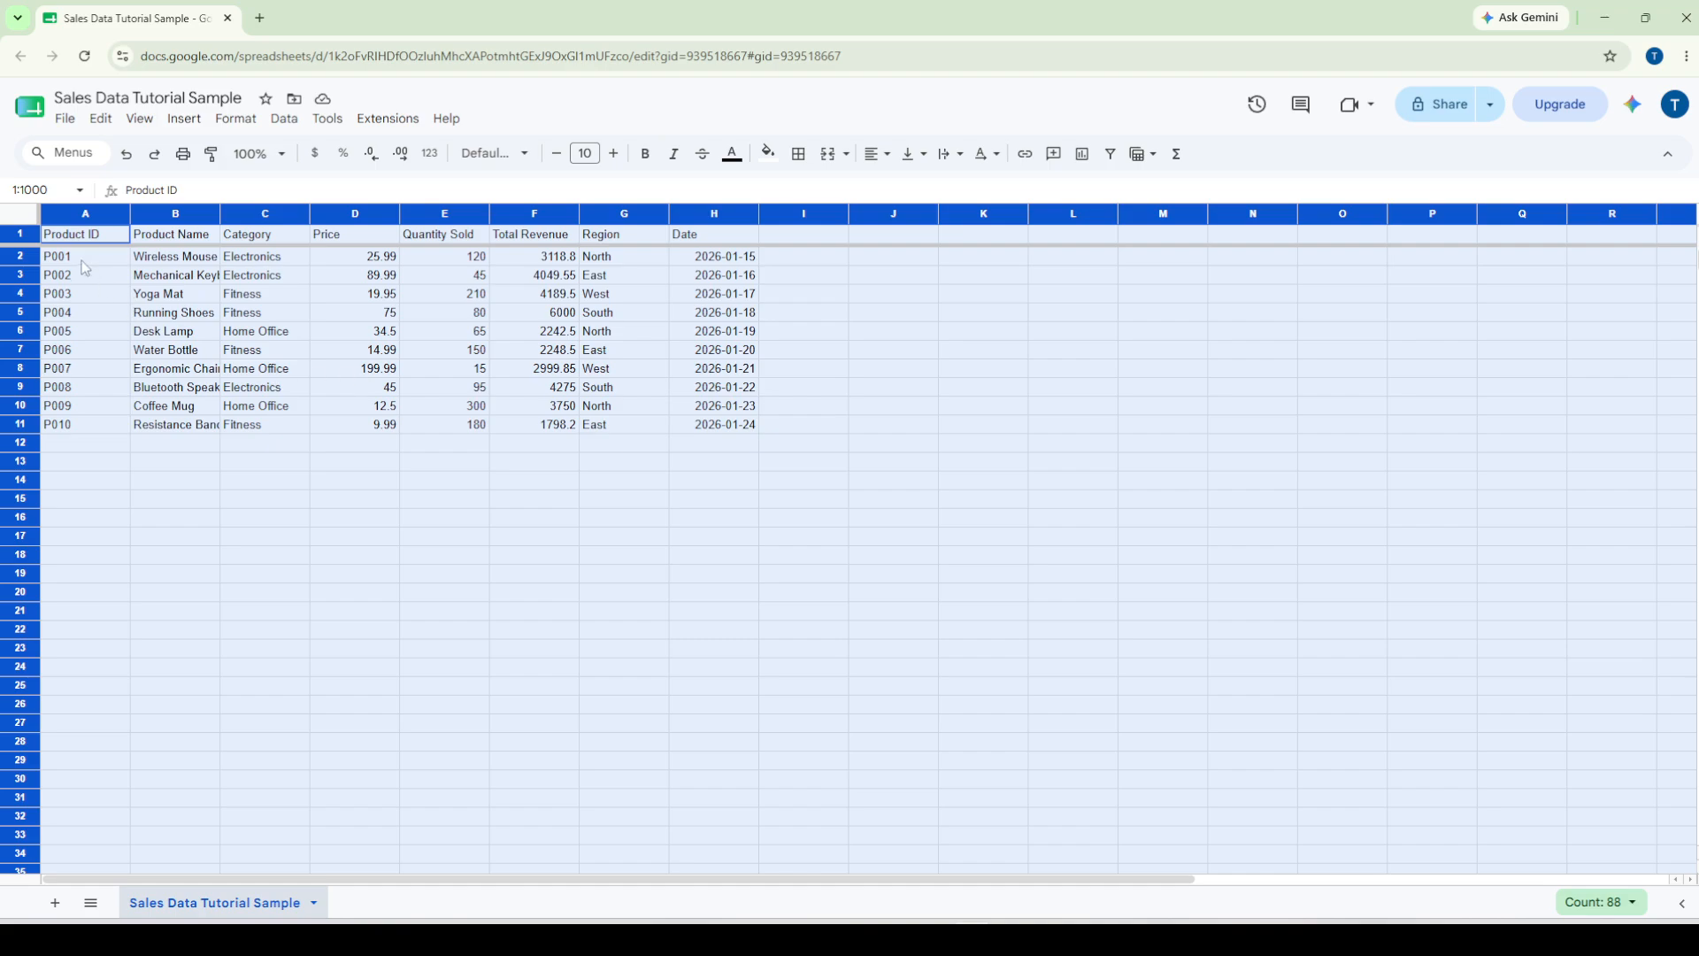
drag(71, 235, 740, 434)
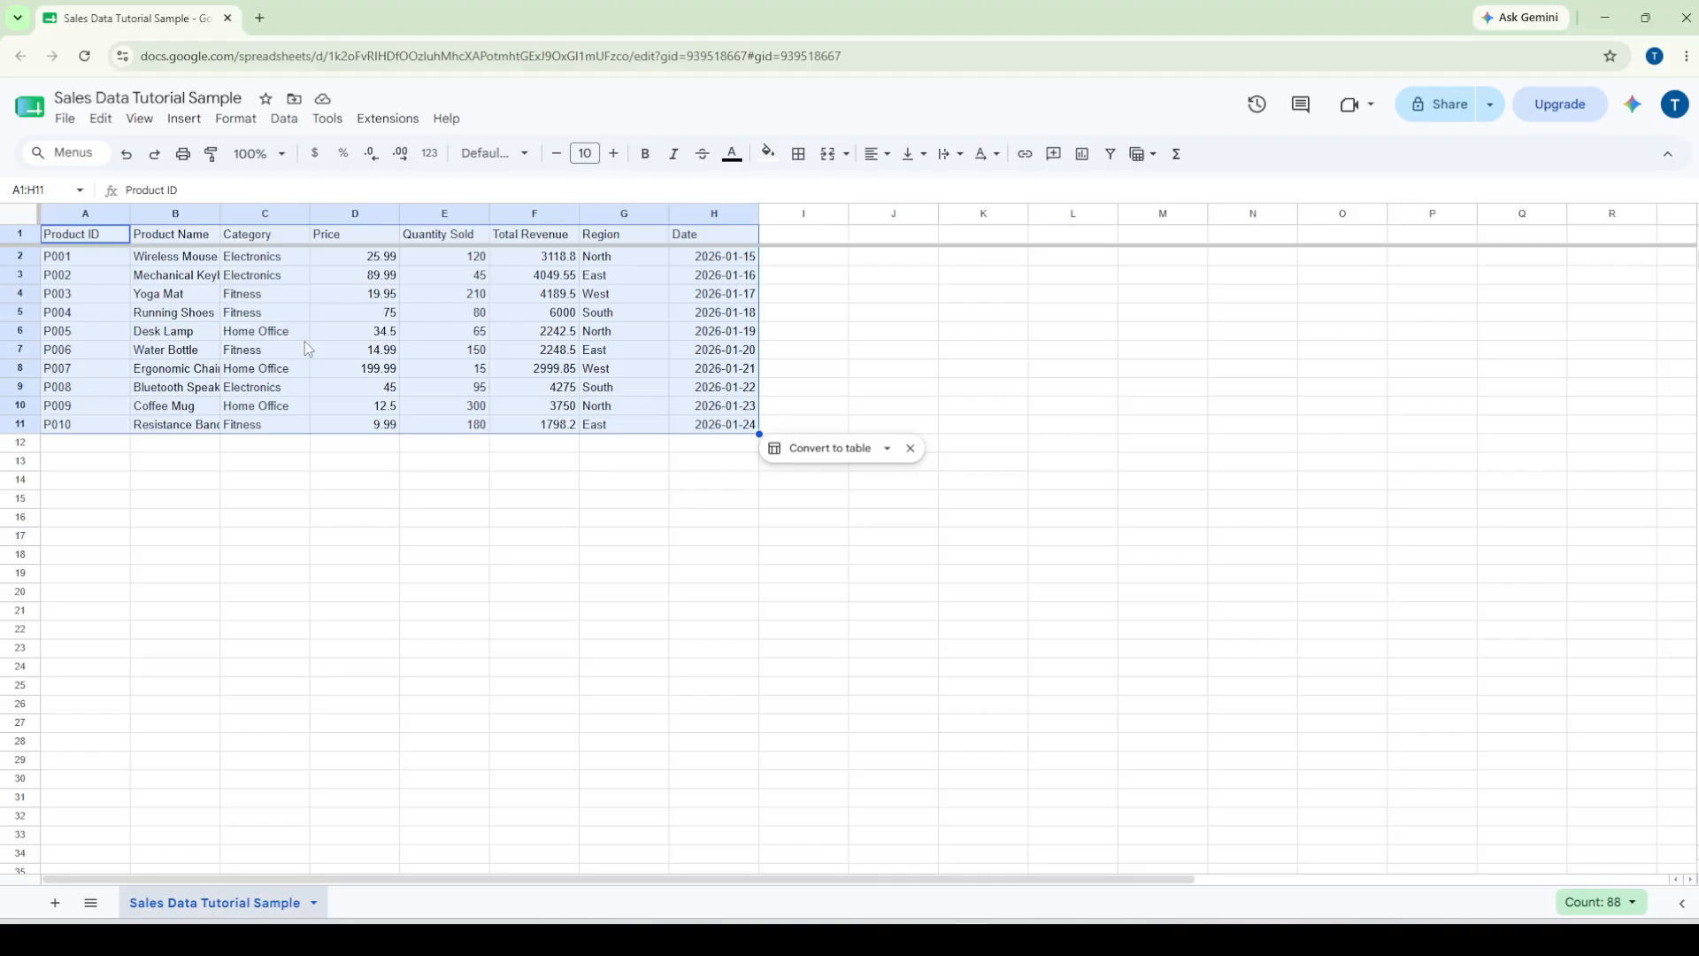
click(282, 124)
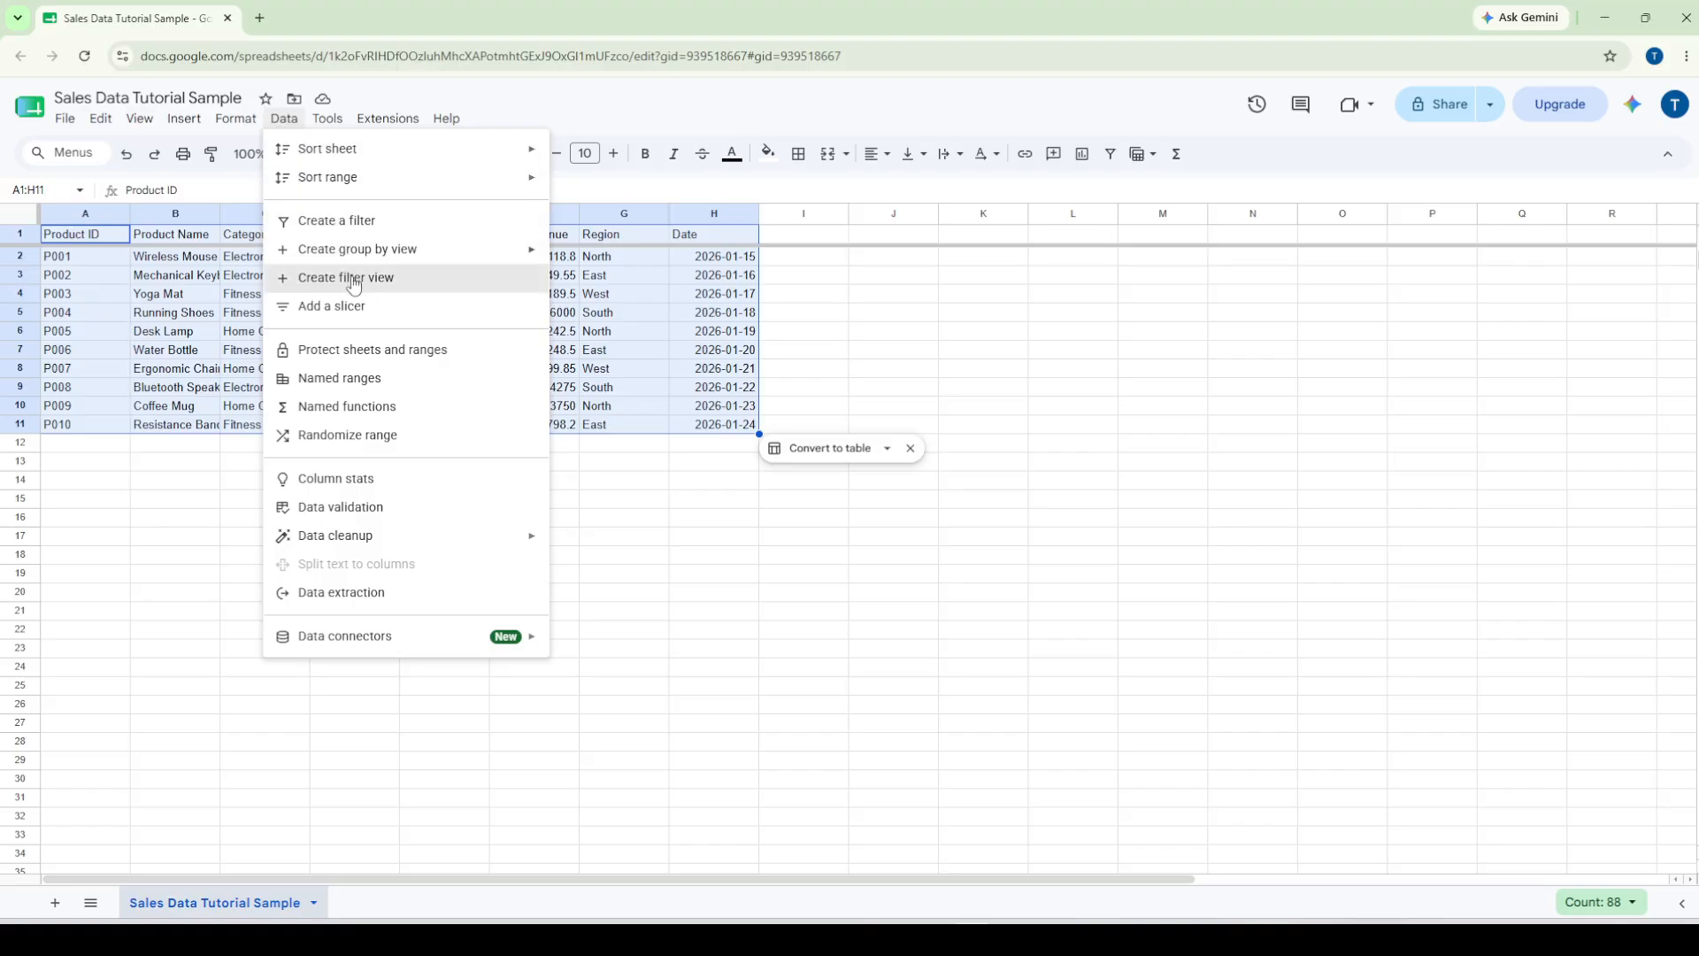
click(350, 221)
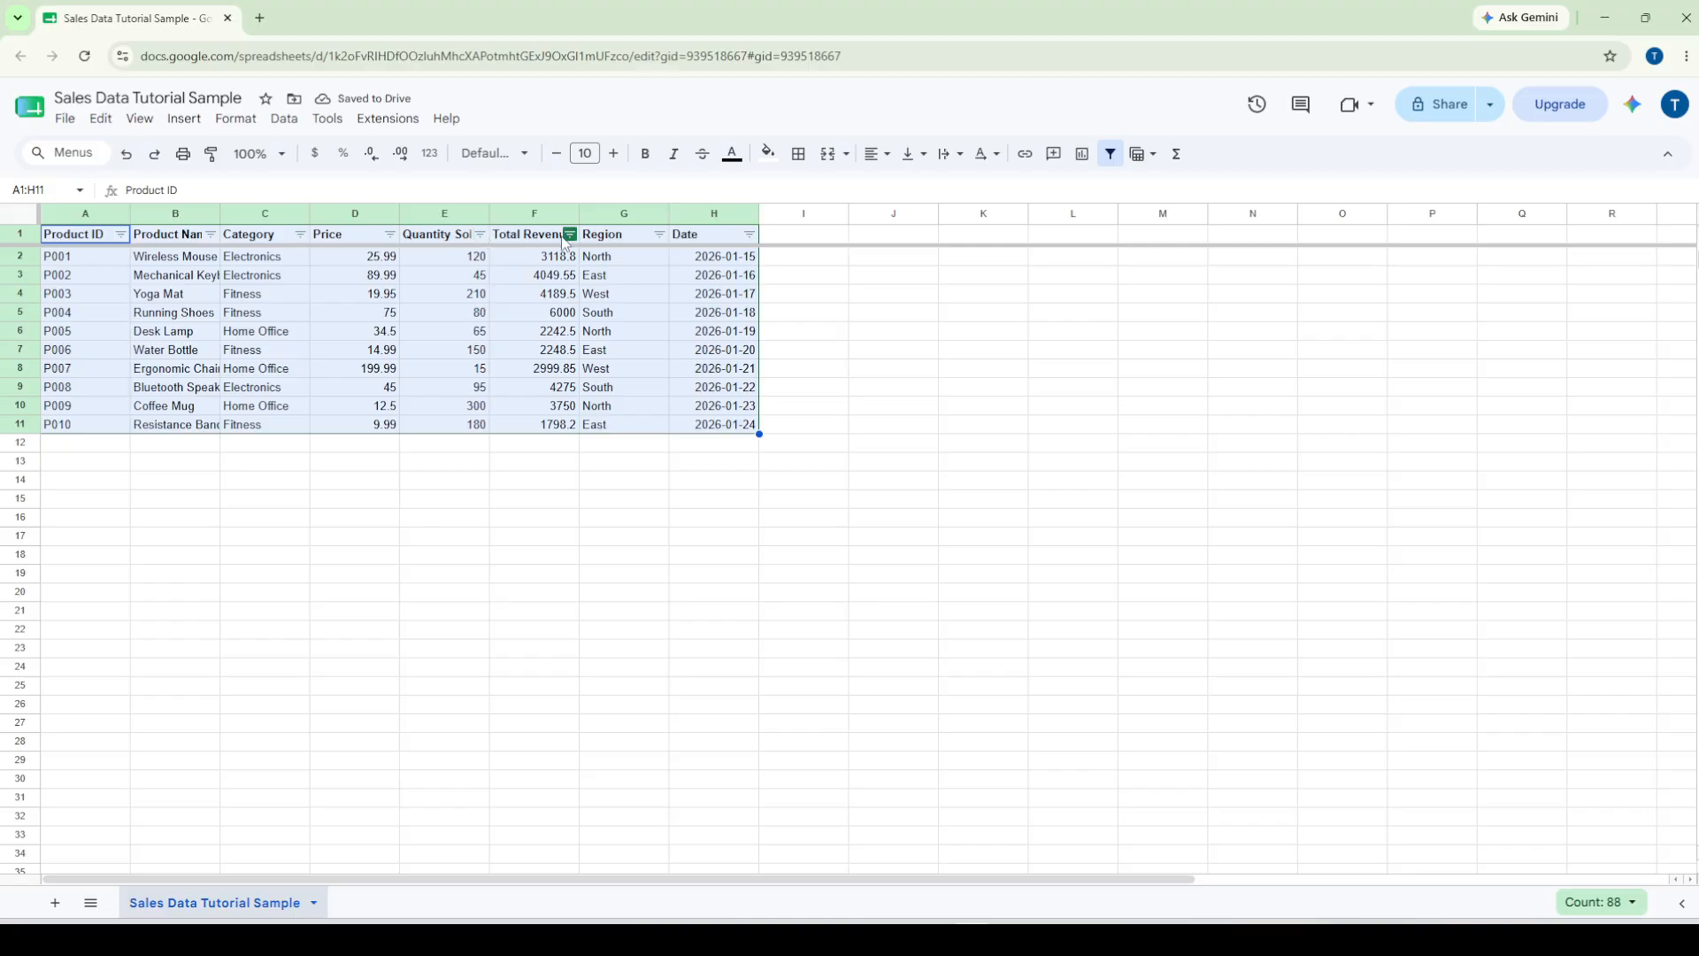
Filter the Product ID column by values to hide P007, P008 and P009.
click(121, 234)
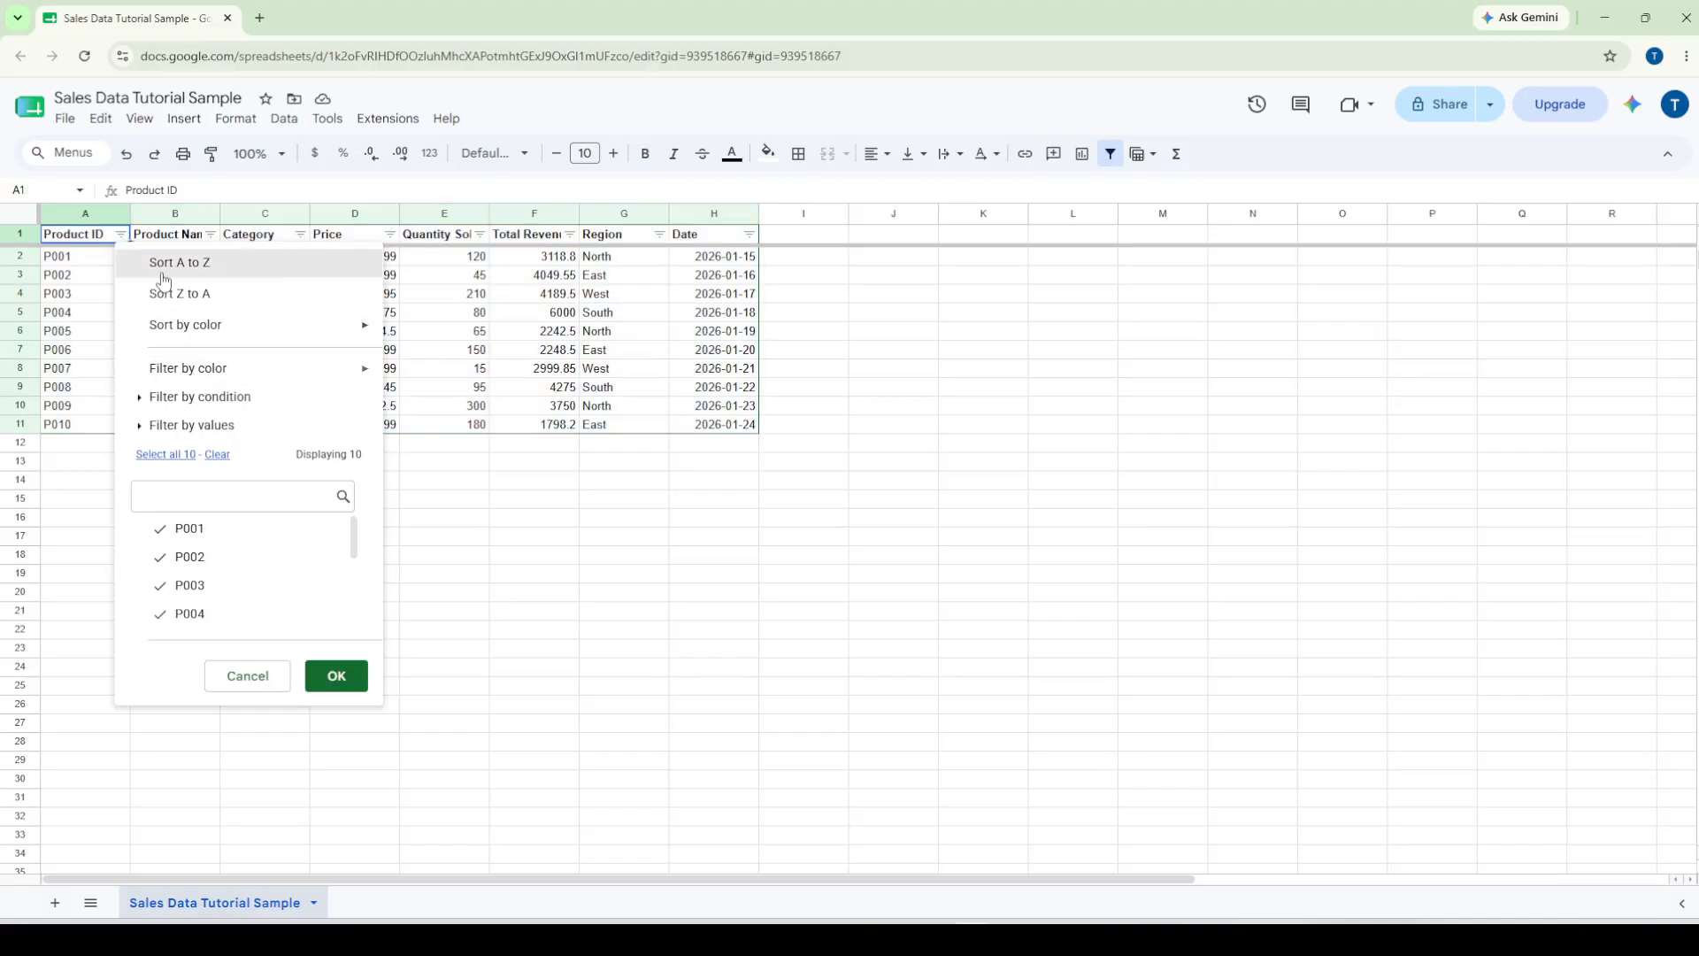
mouse_move(266, 373)
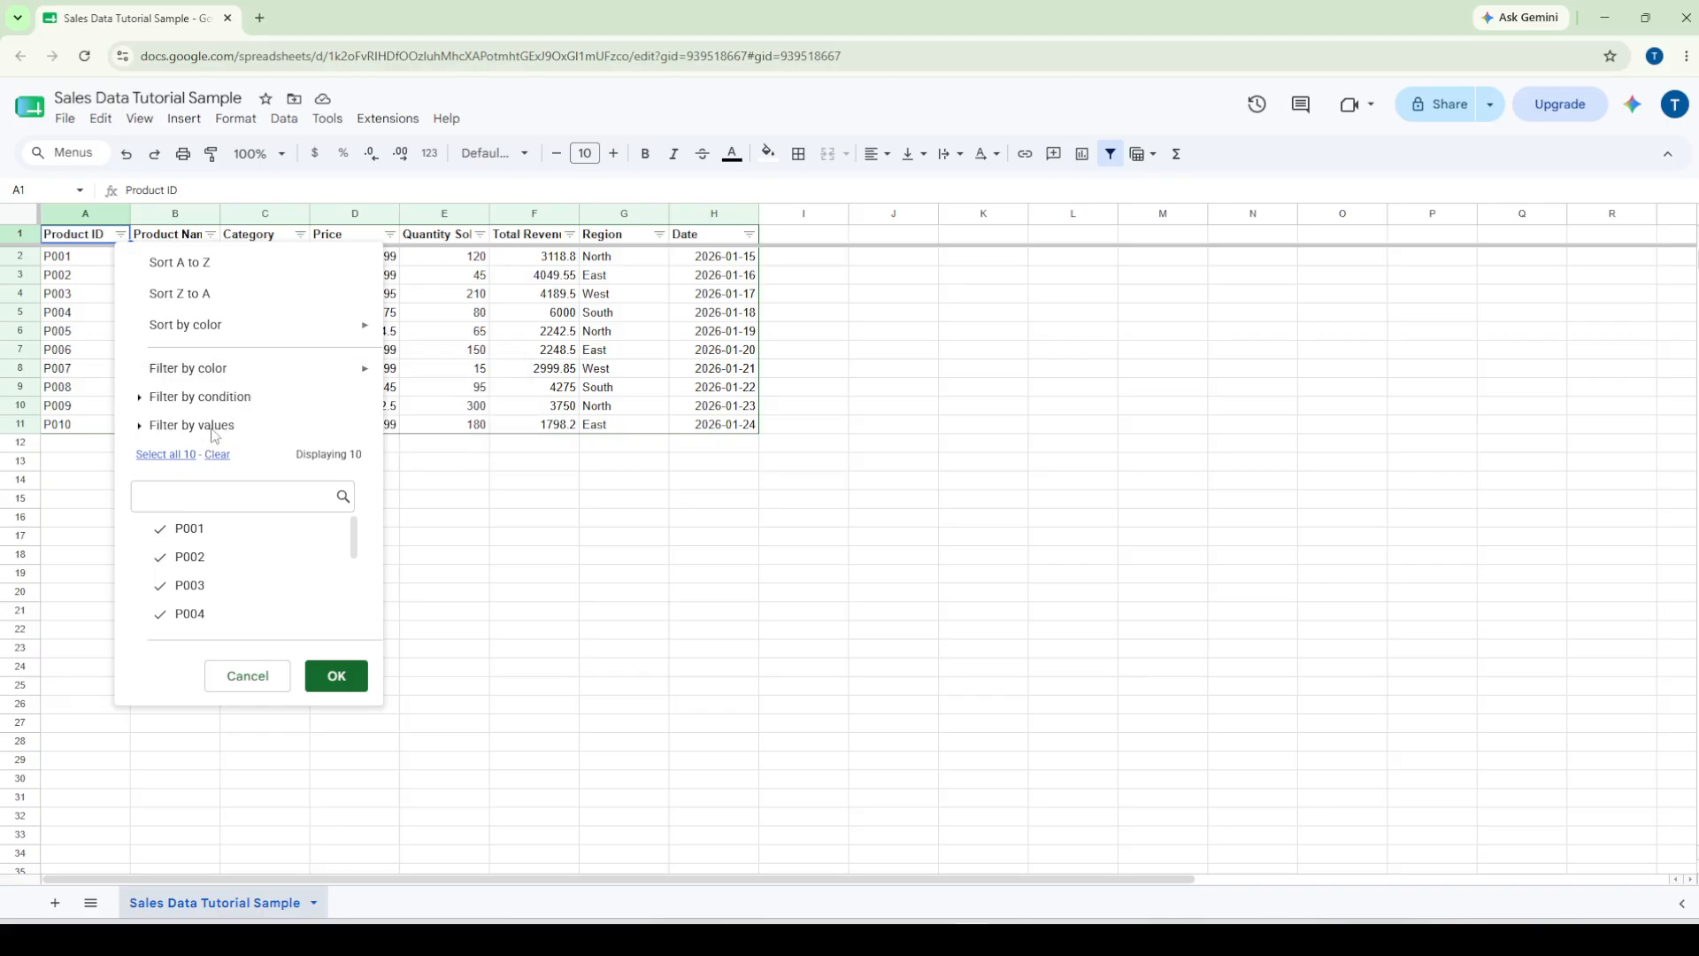
click(138, 427)
click(139, 427)
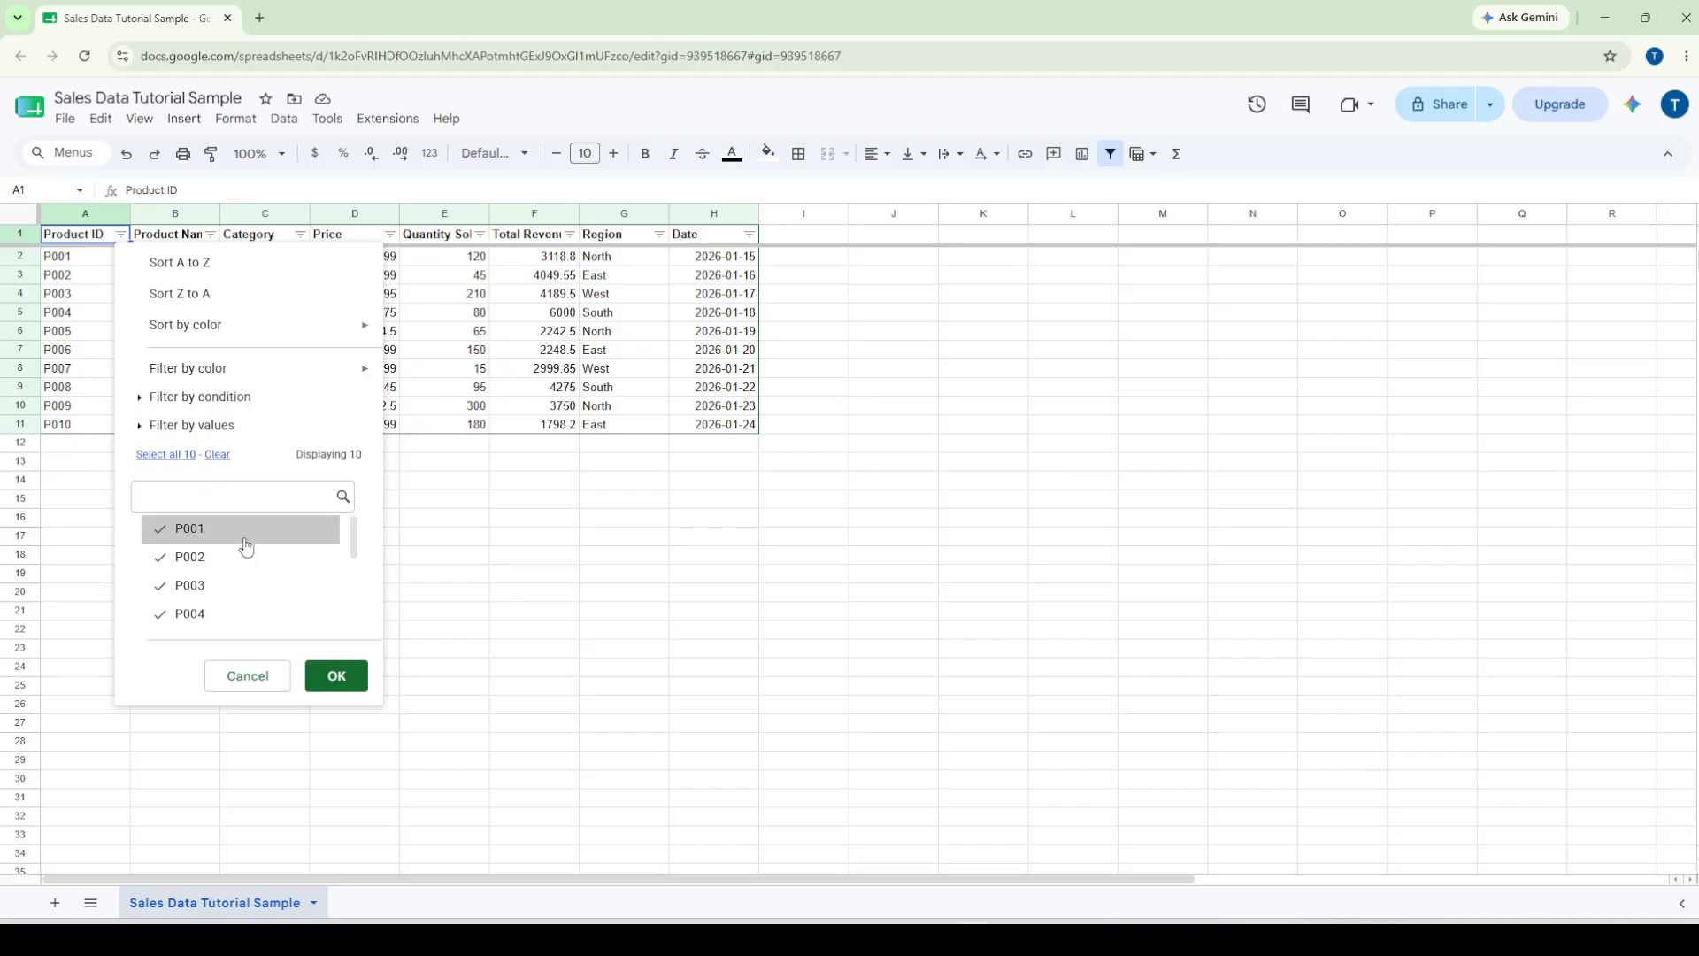
scroll(246, 546, down, 3)
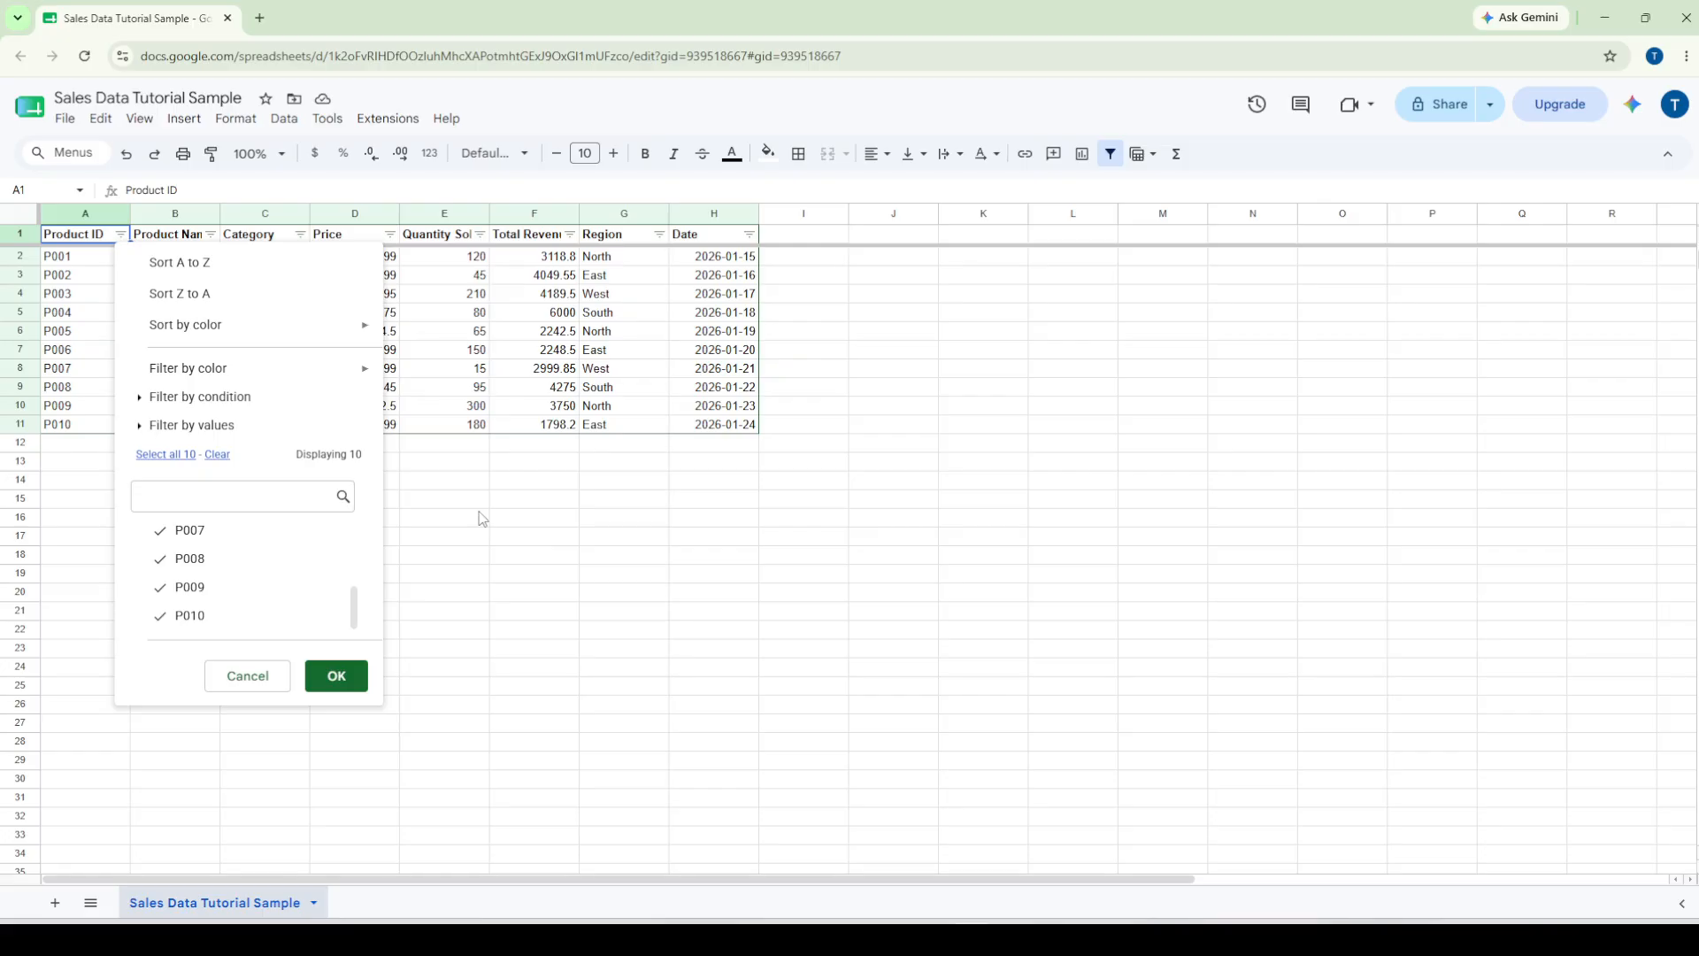
click(228, 531)
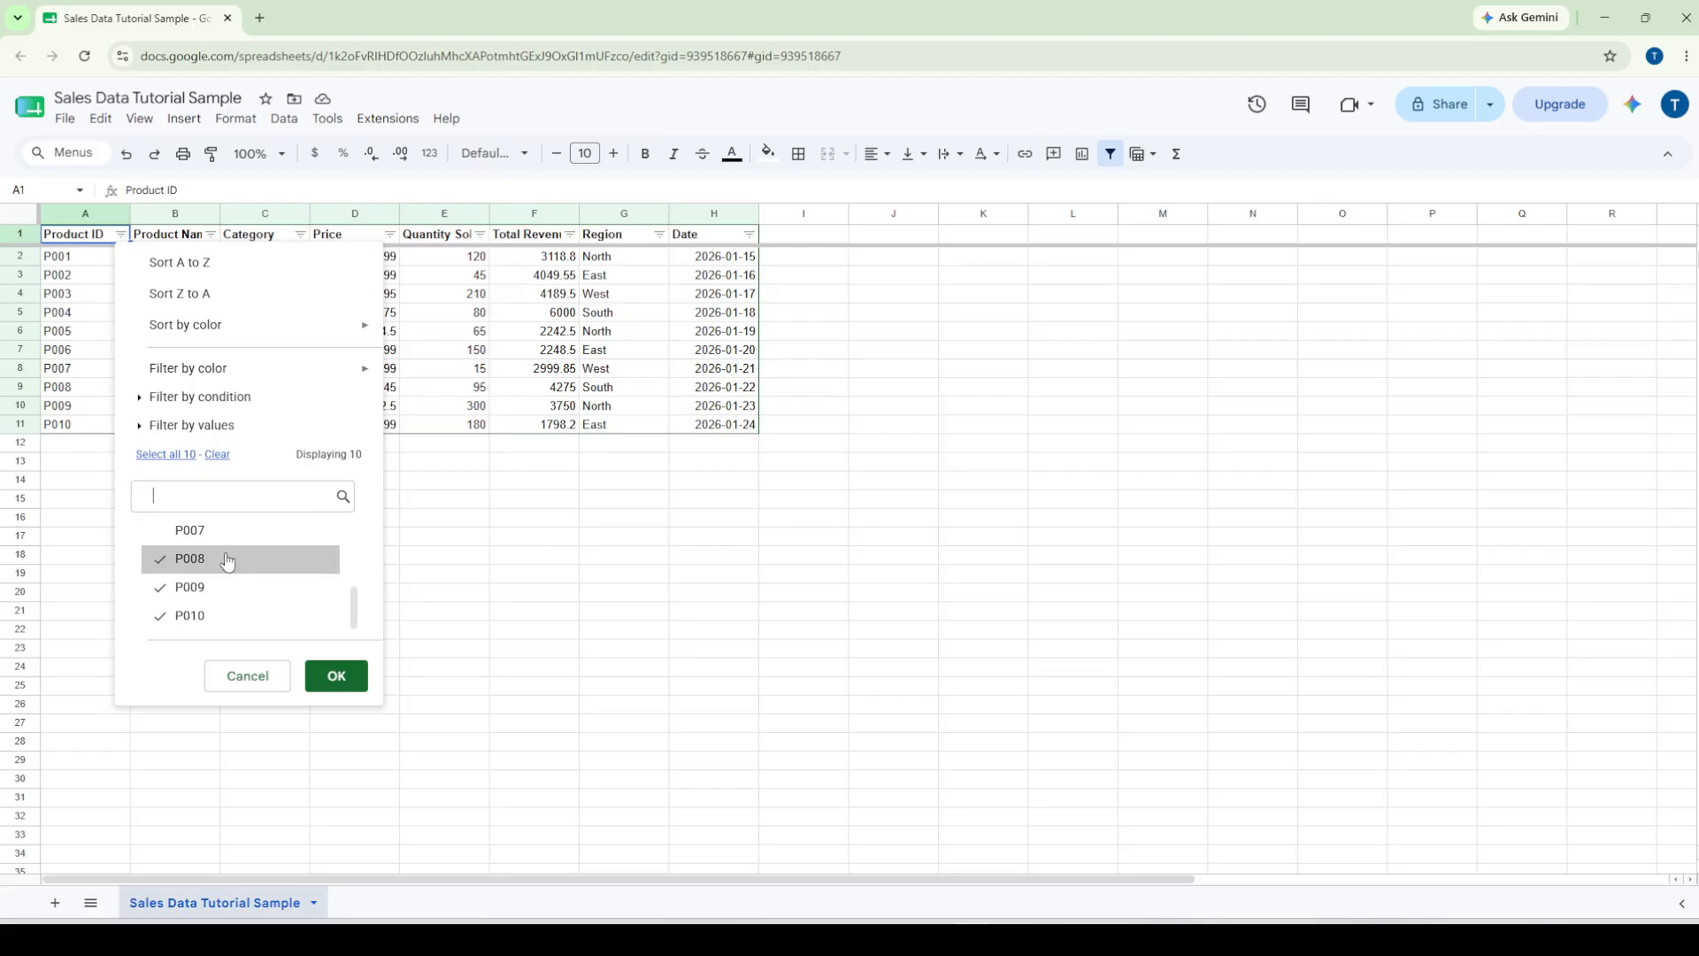
click(227, 559)
click(229, 590)
click(335, 675)
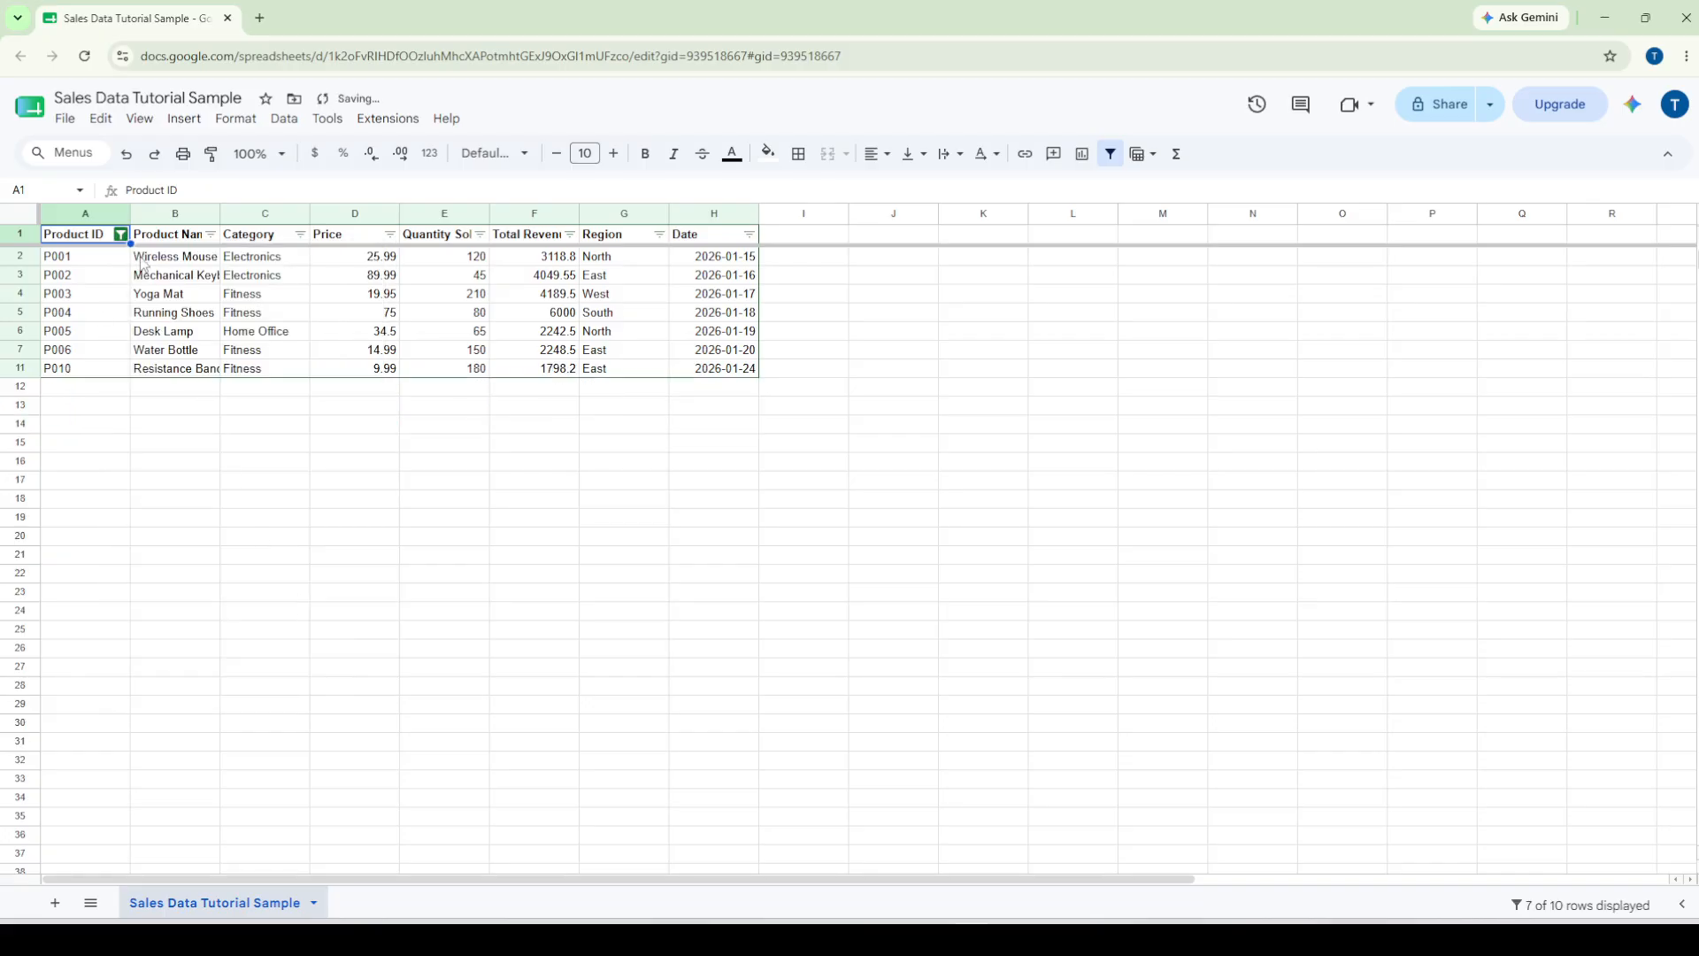
Reselect all values in the Product ID filter to show every row again.
click(121, 233)
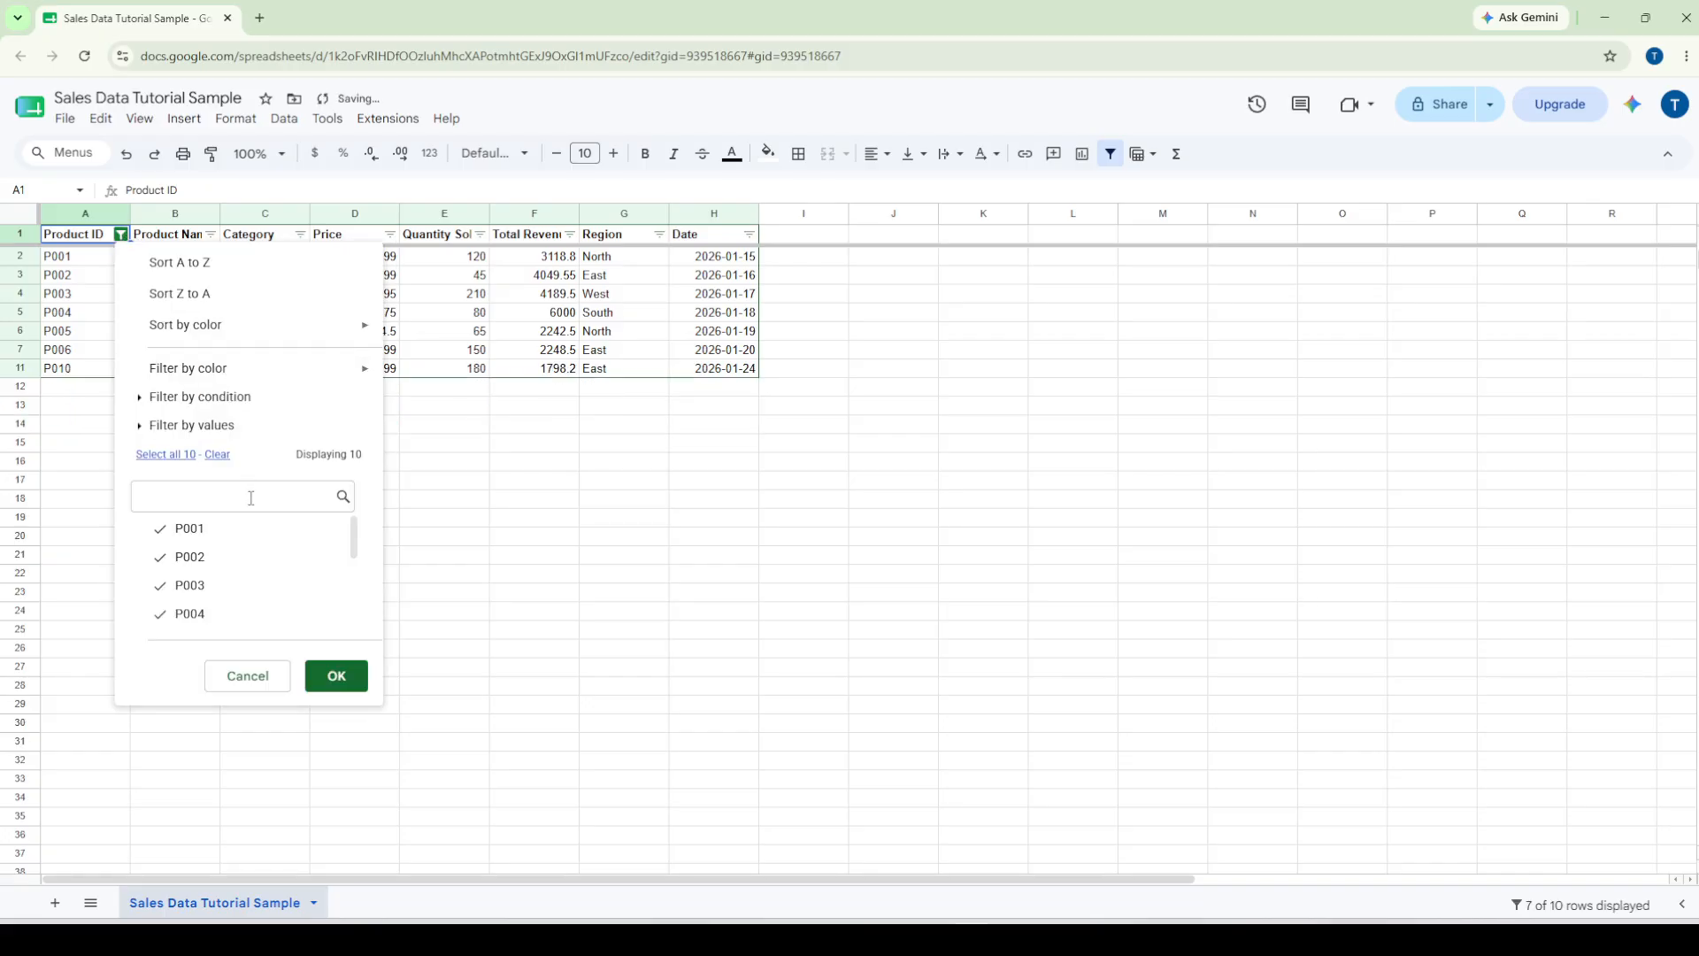
click(218, 455)
click(183, 456)
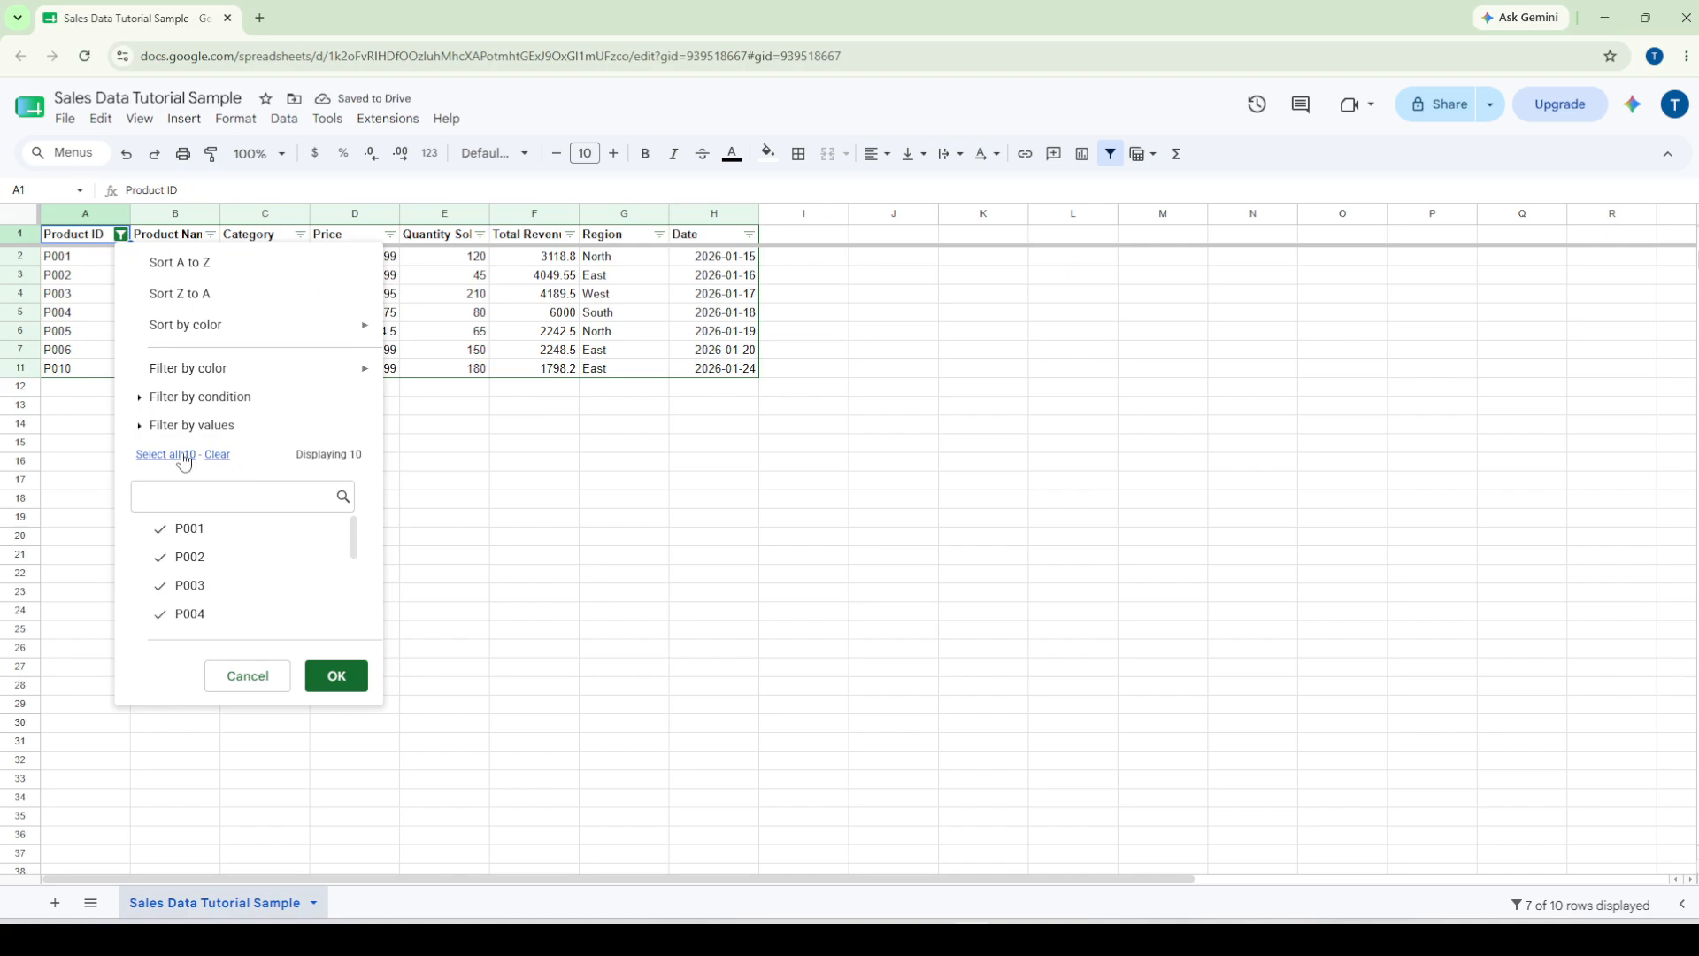
click(340, 678)
Examine the filter conditions available for the Product Name column, and close the list without choosing one.
click(210, 237)
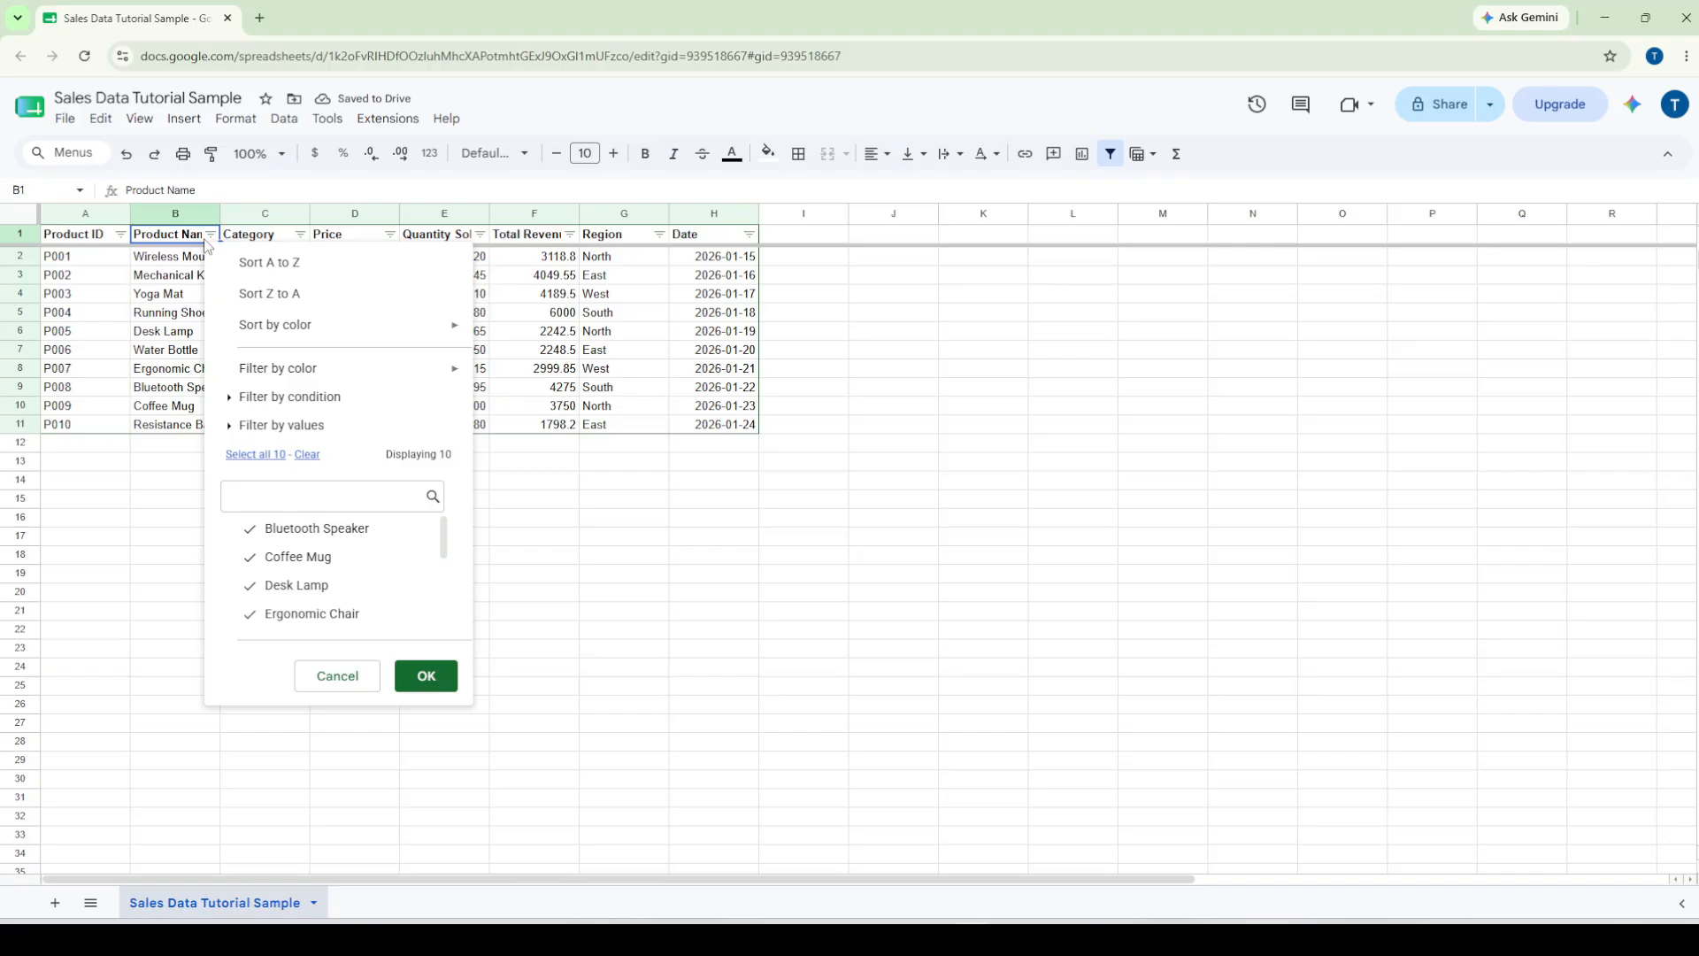
click(233, 400)
click(267, 434)
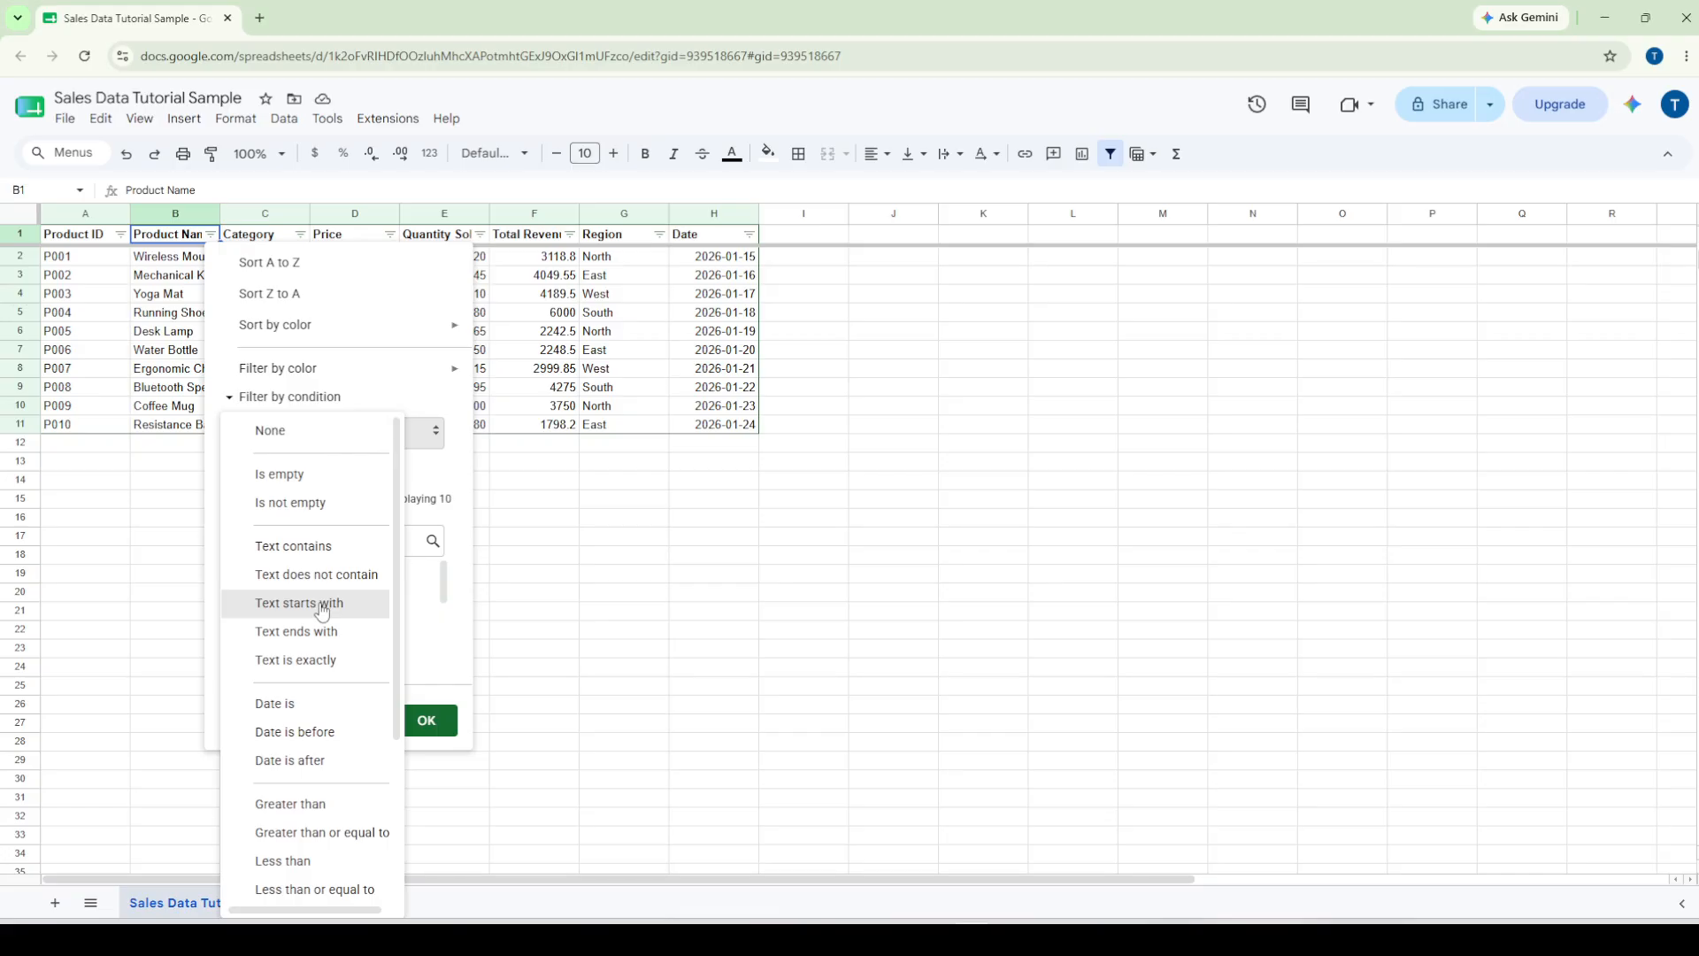
scroll(321, 610, down, 2)
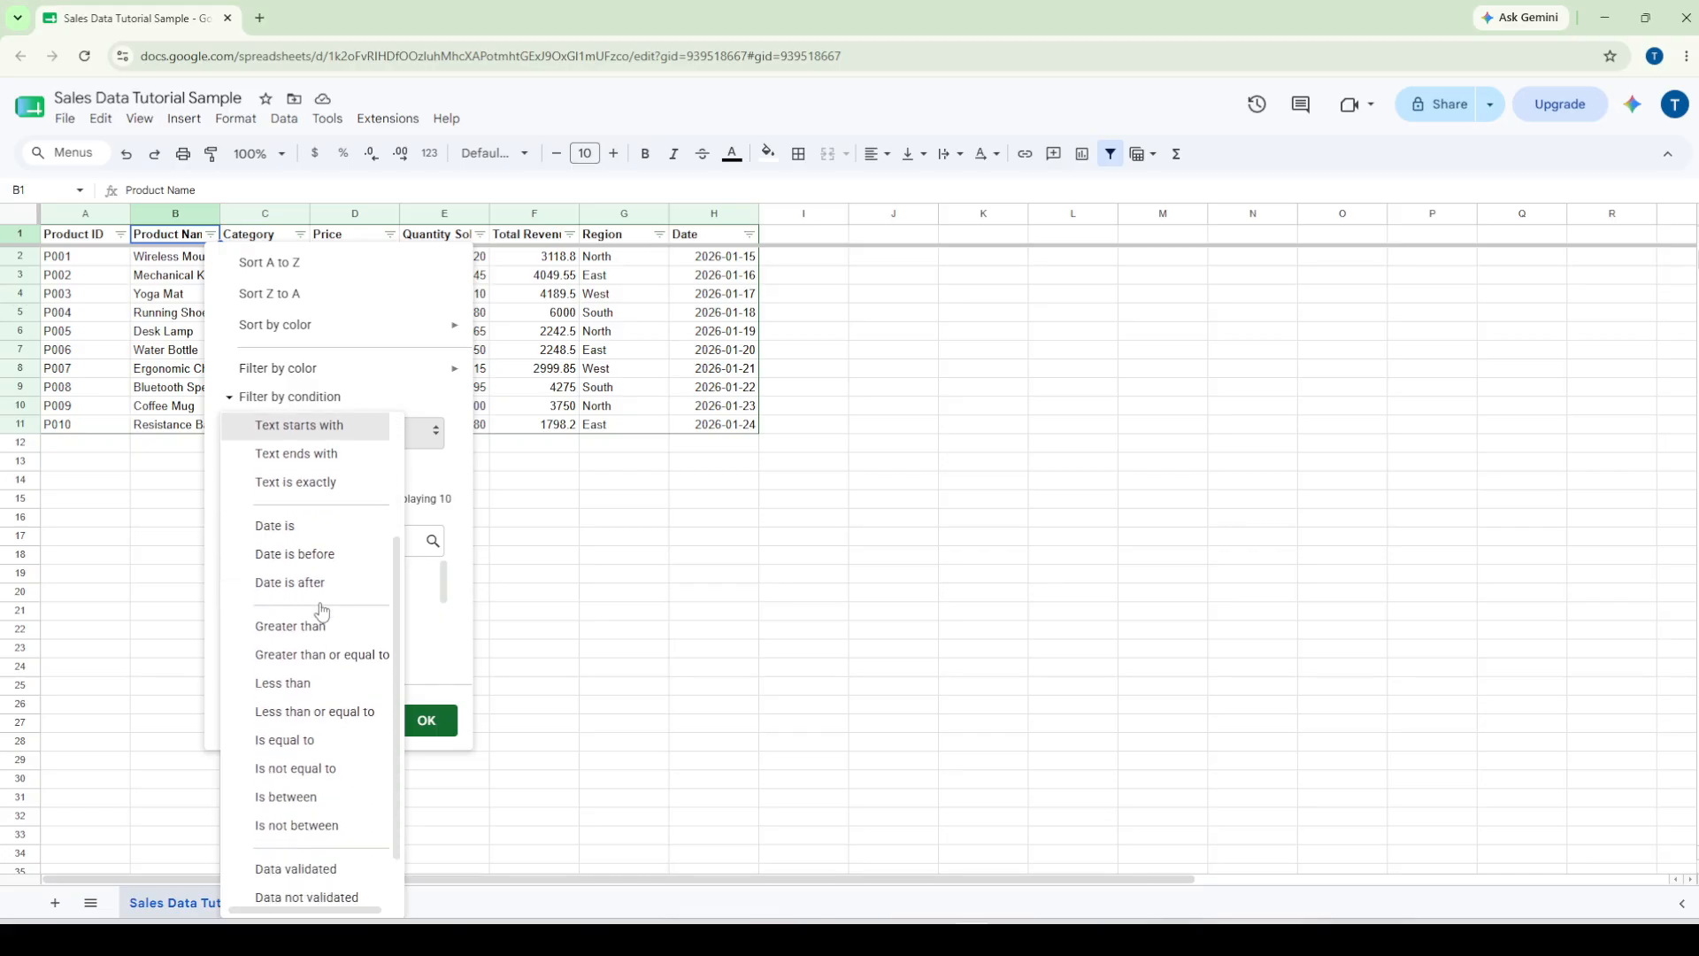
scroll(321, 611, down, 1)
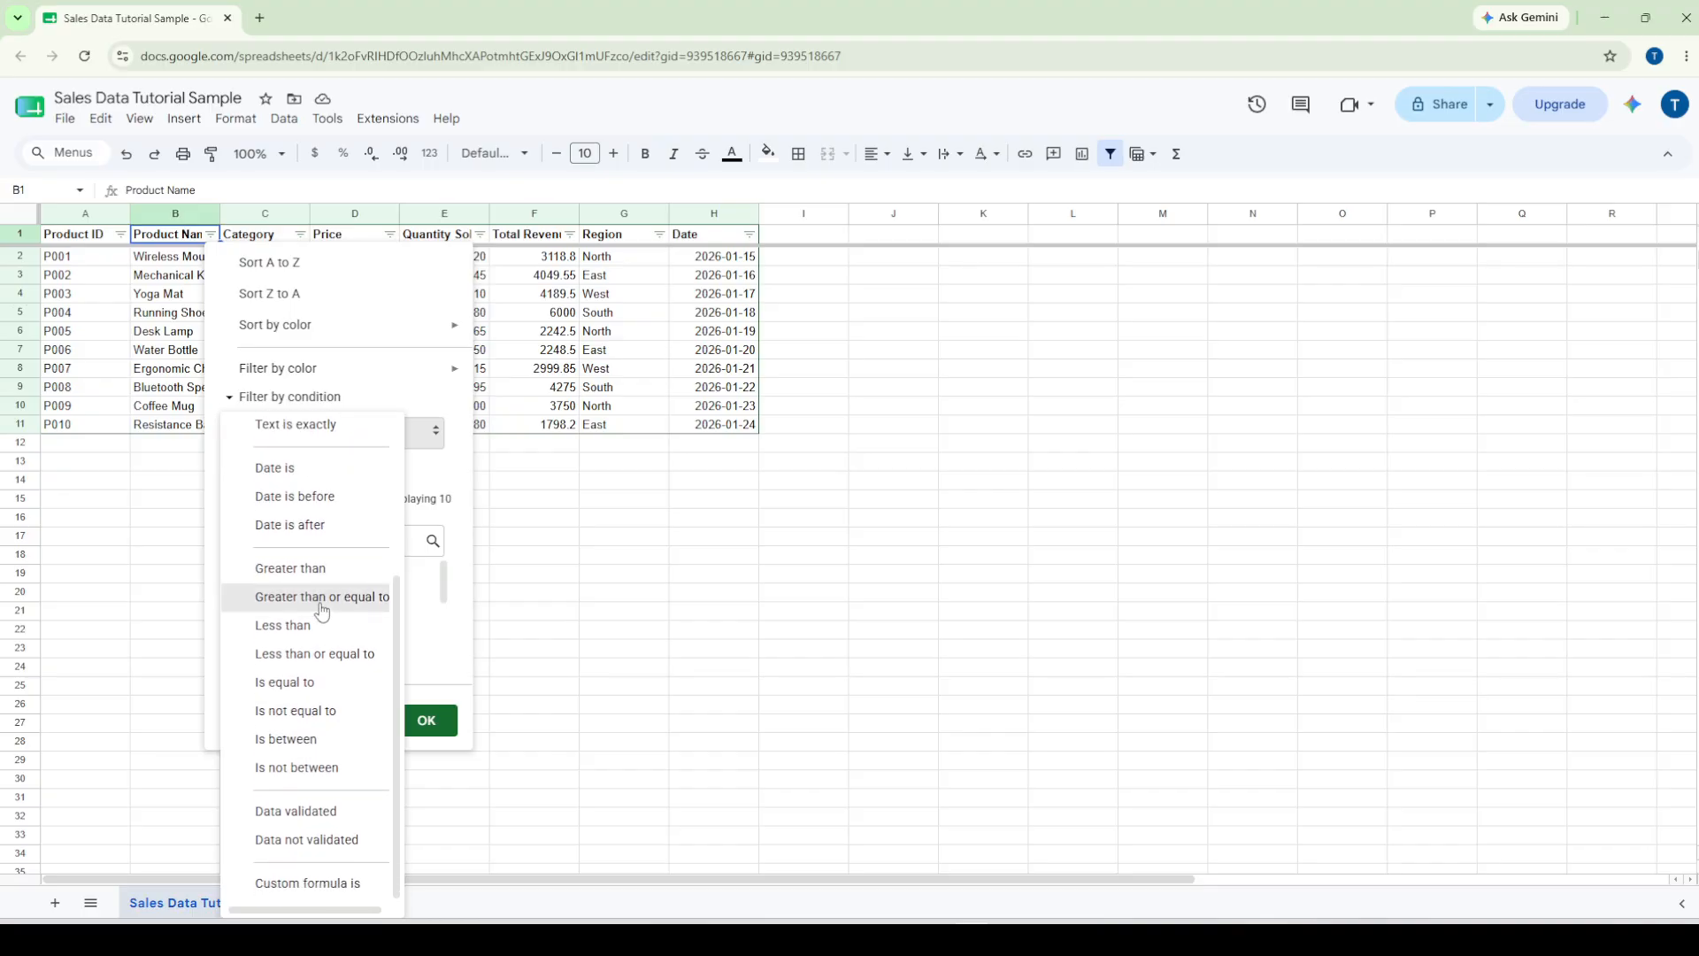
scroll(321, 611, up, 3)
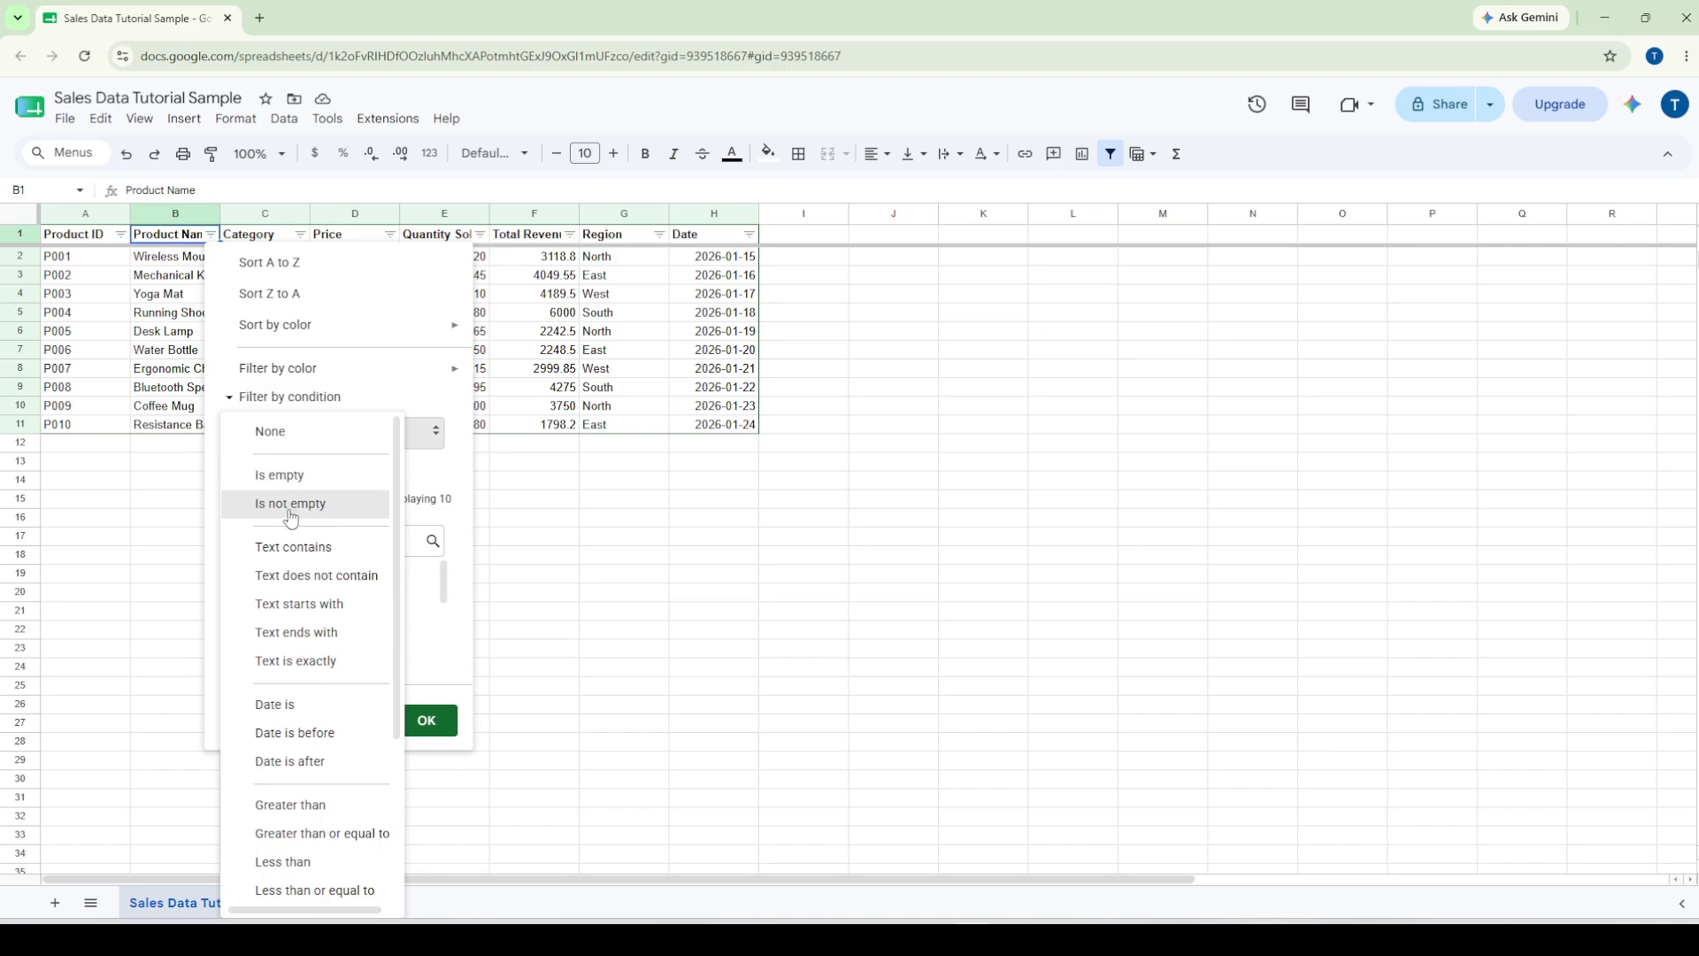
click(631, 506)
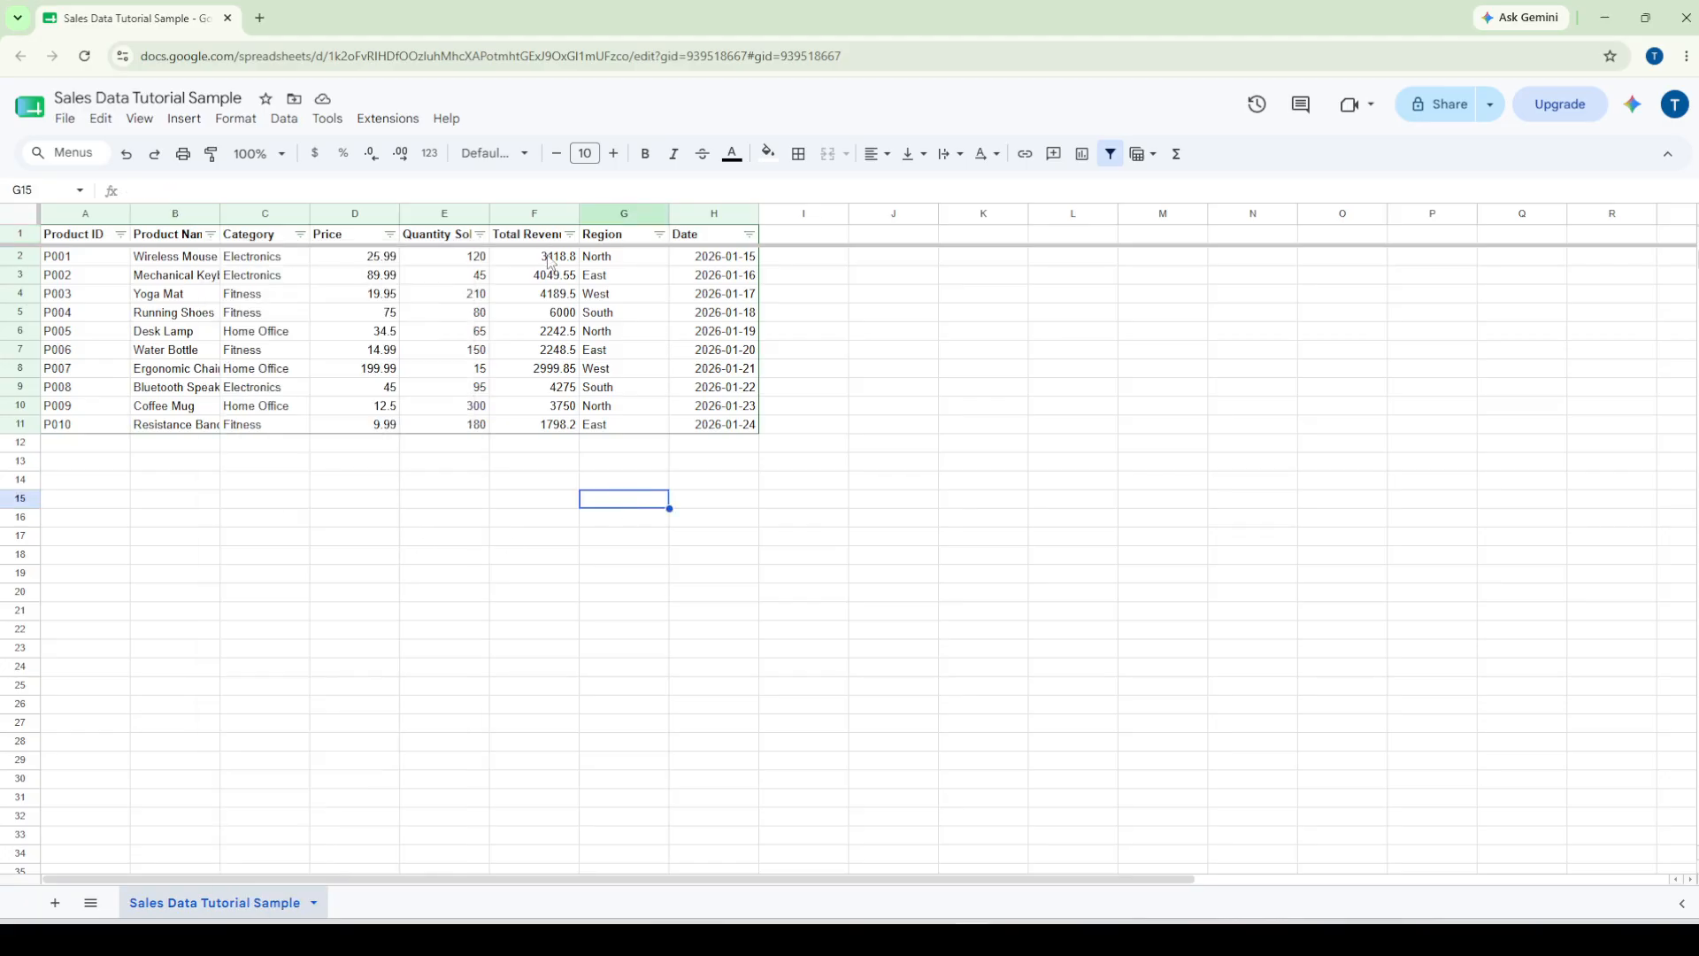
Filter the Quantity Sold column by condition to values greater than 100.
drag(476, 259, 461, 425)
click(480, 234)
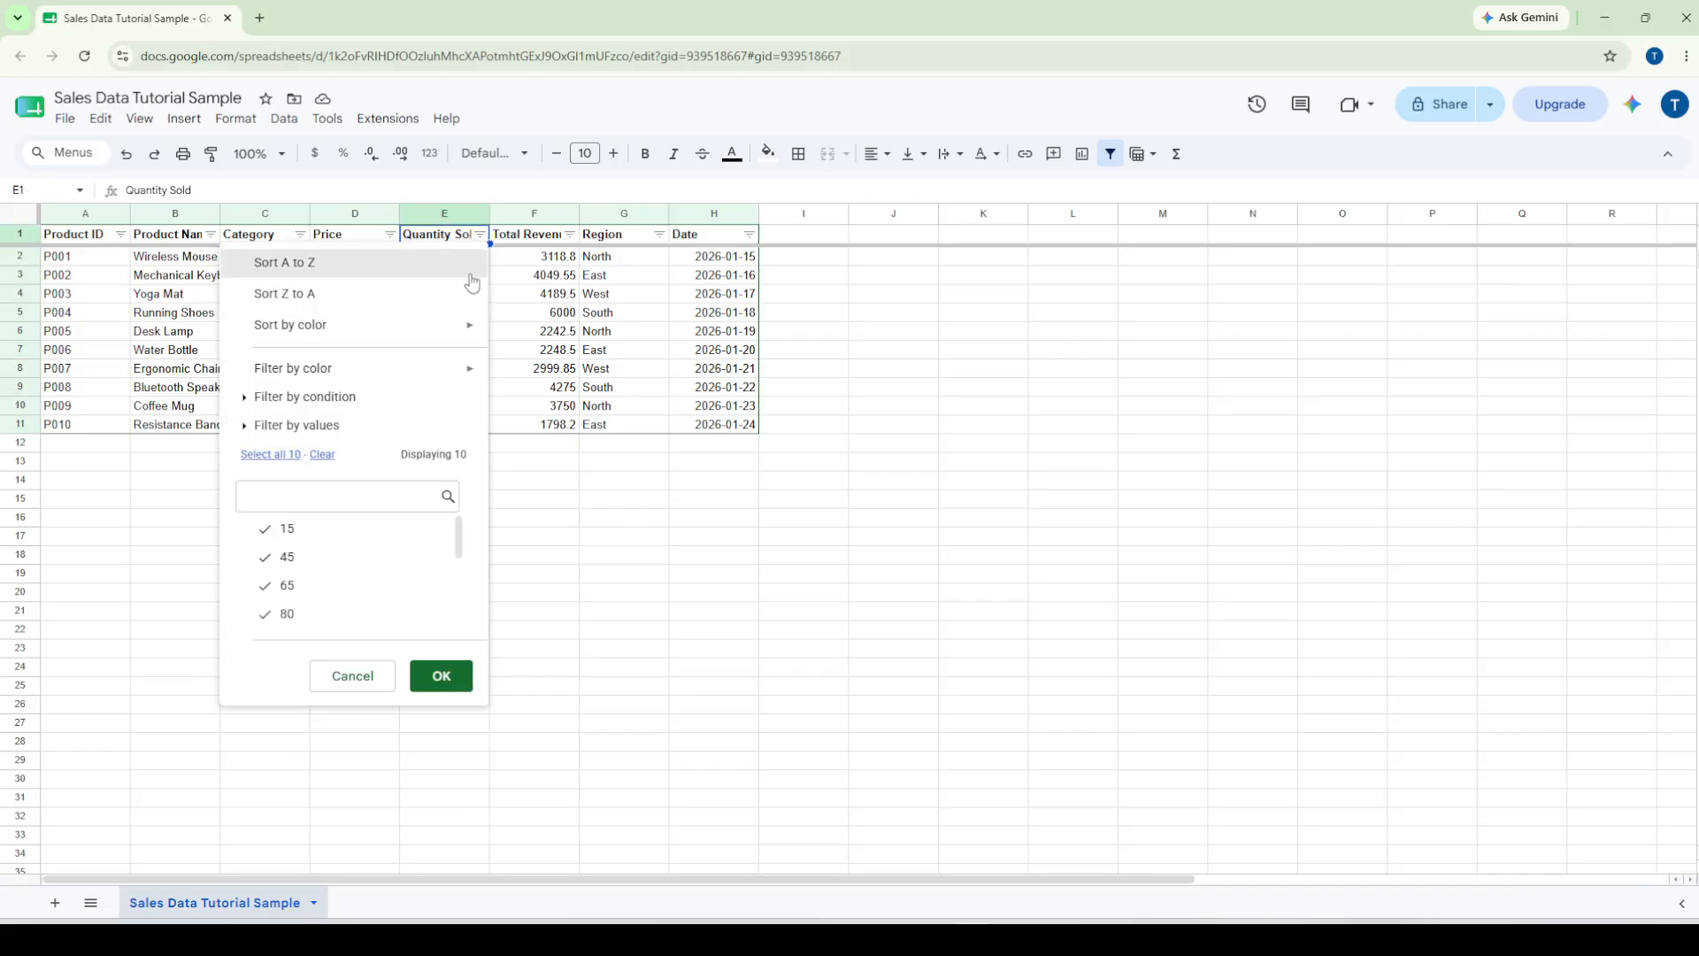
click(248, 398)
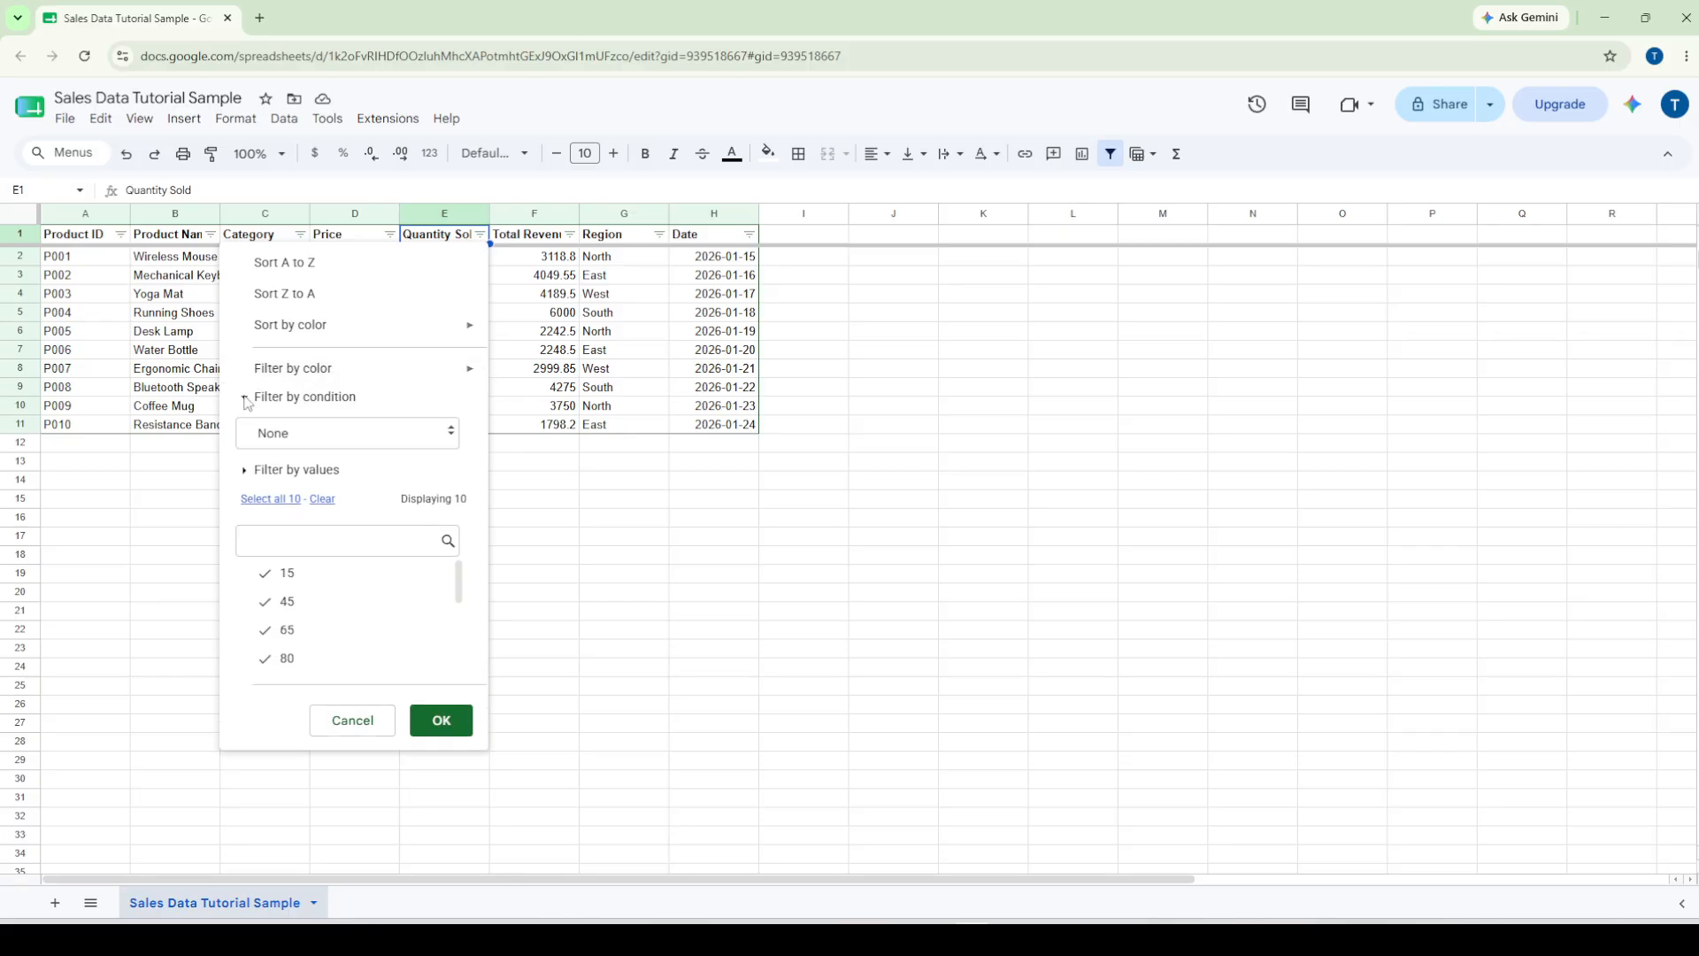
click(271, 435)
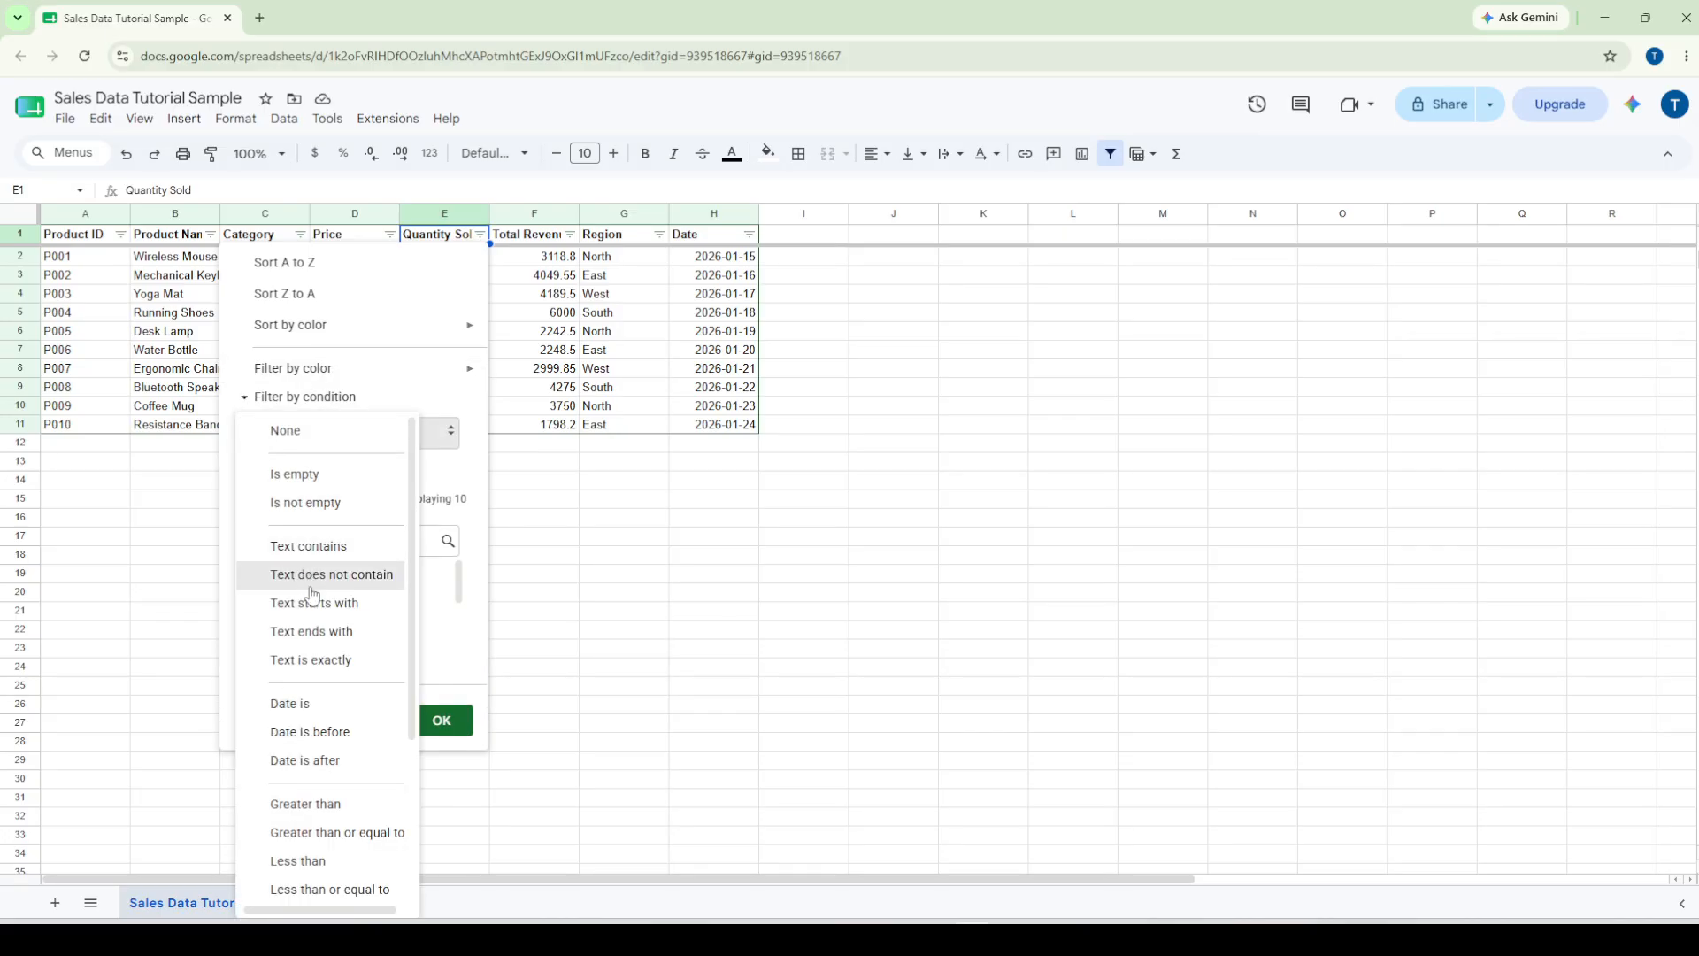
click(327, 815)
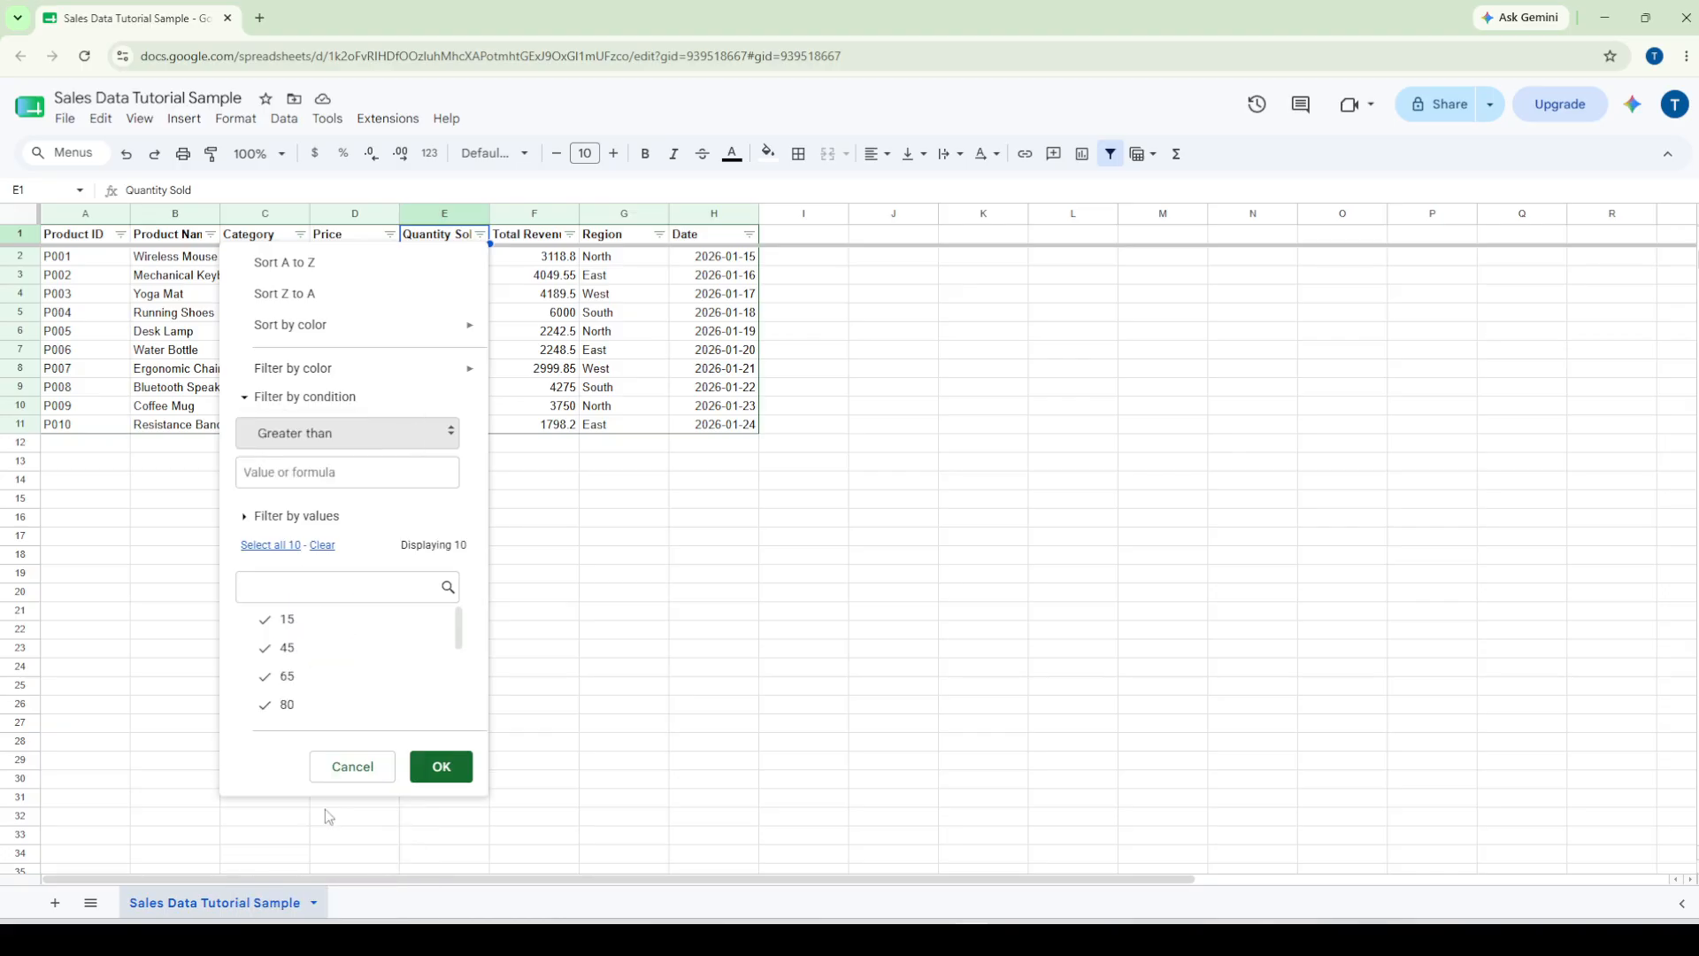
click(309, 471)
text(1)
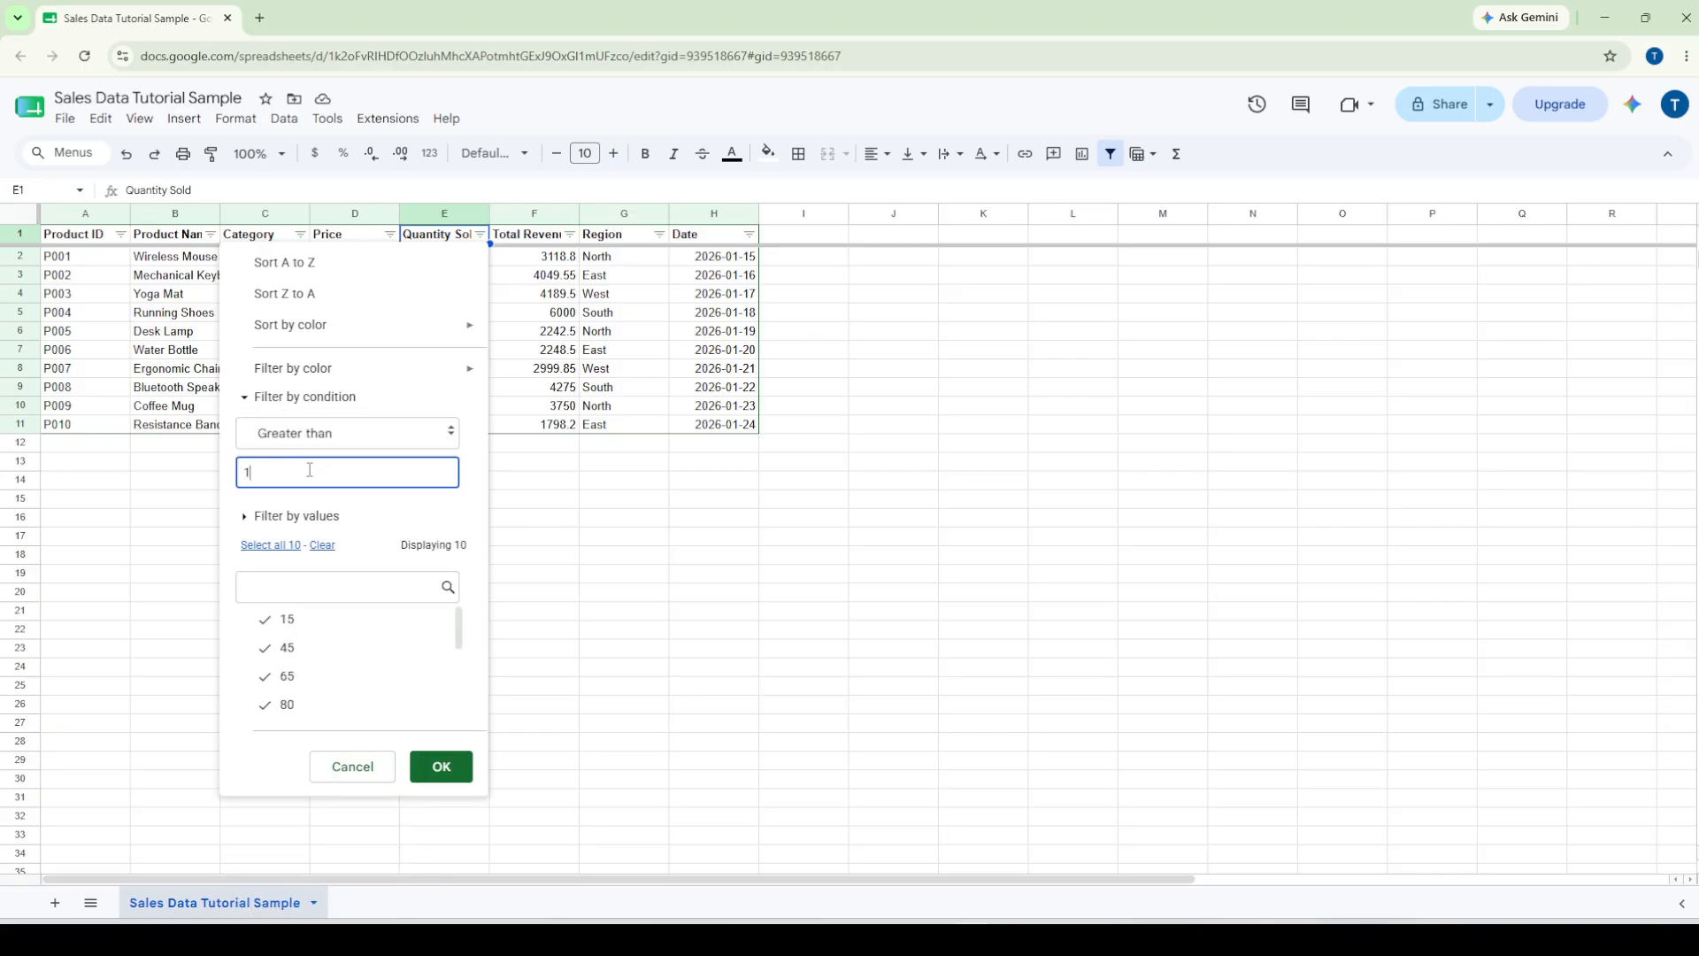
text(00)
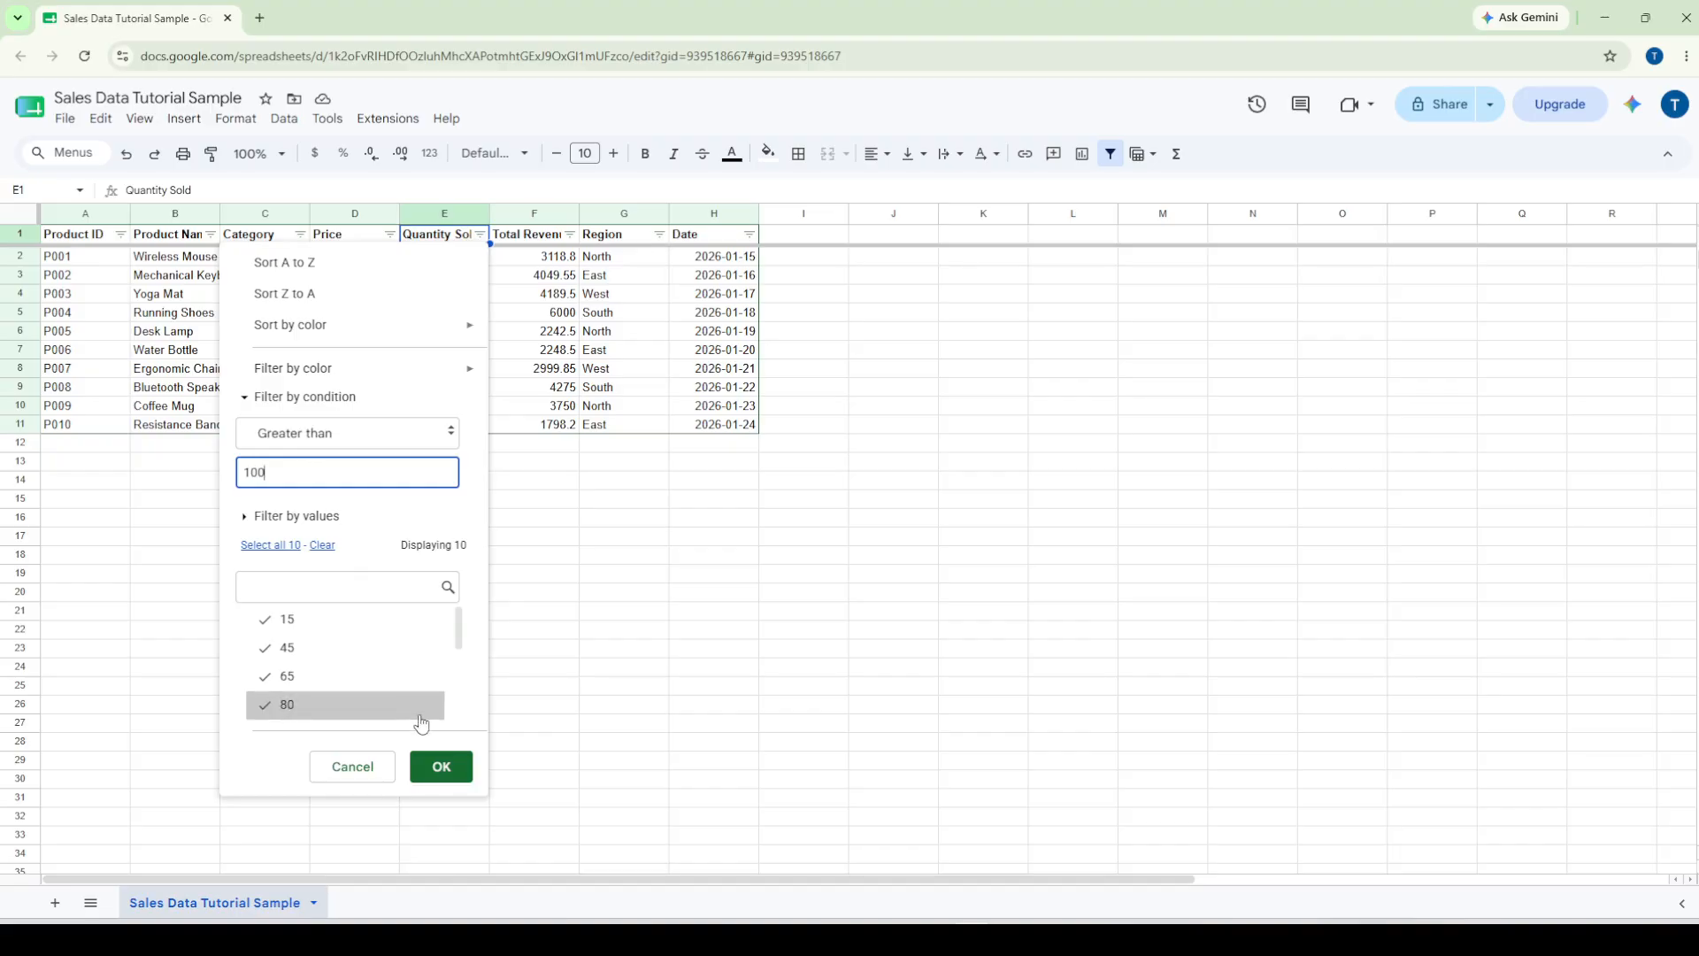
click(442, 769)
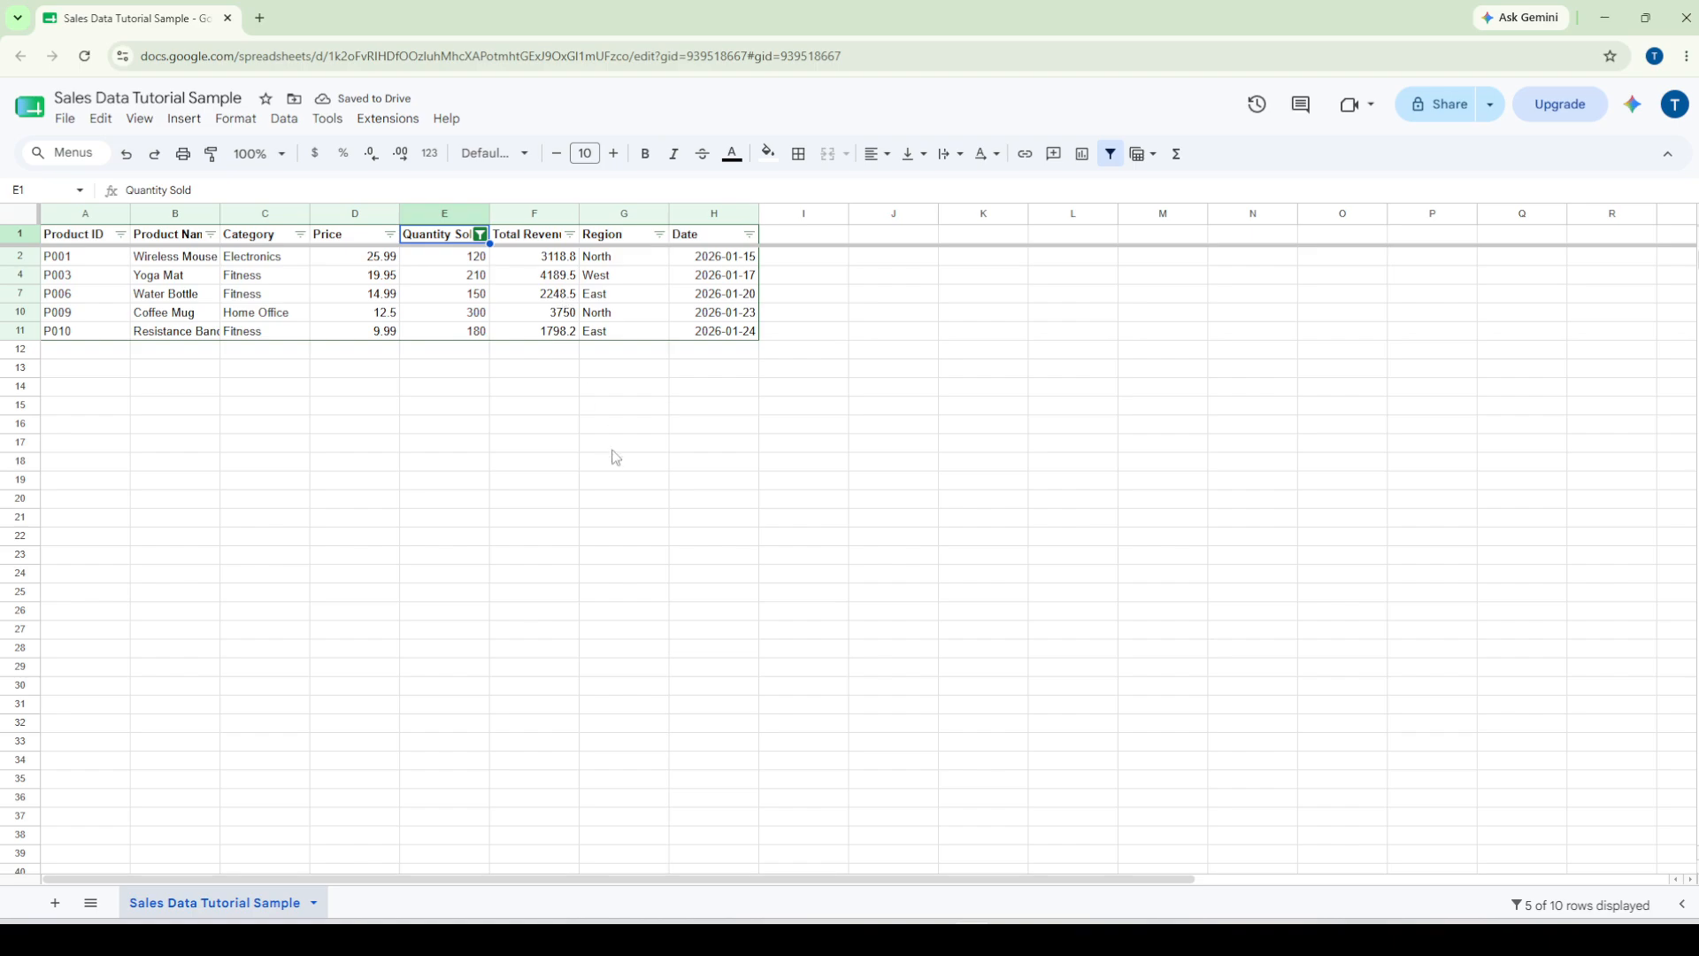
Undo the Quantity Sold filter and select empty cell G14.
key(ctrl+z)
click(584, 472)
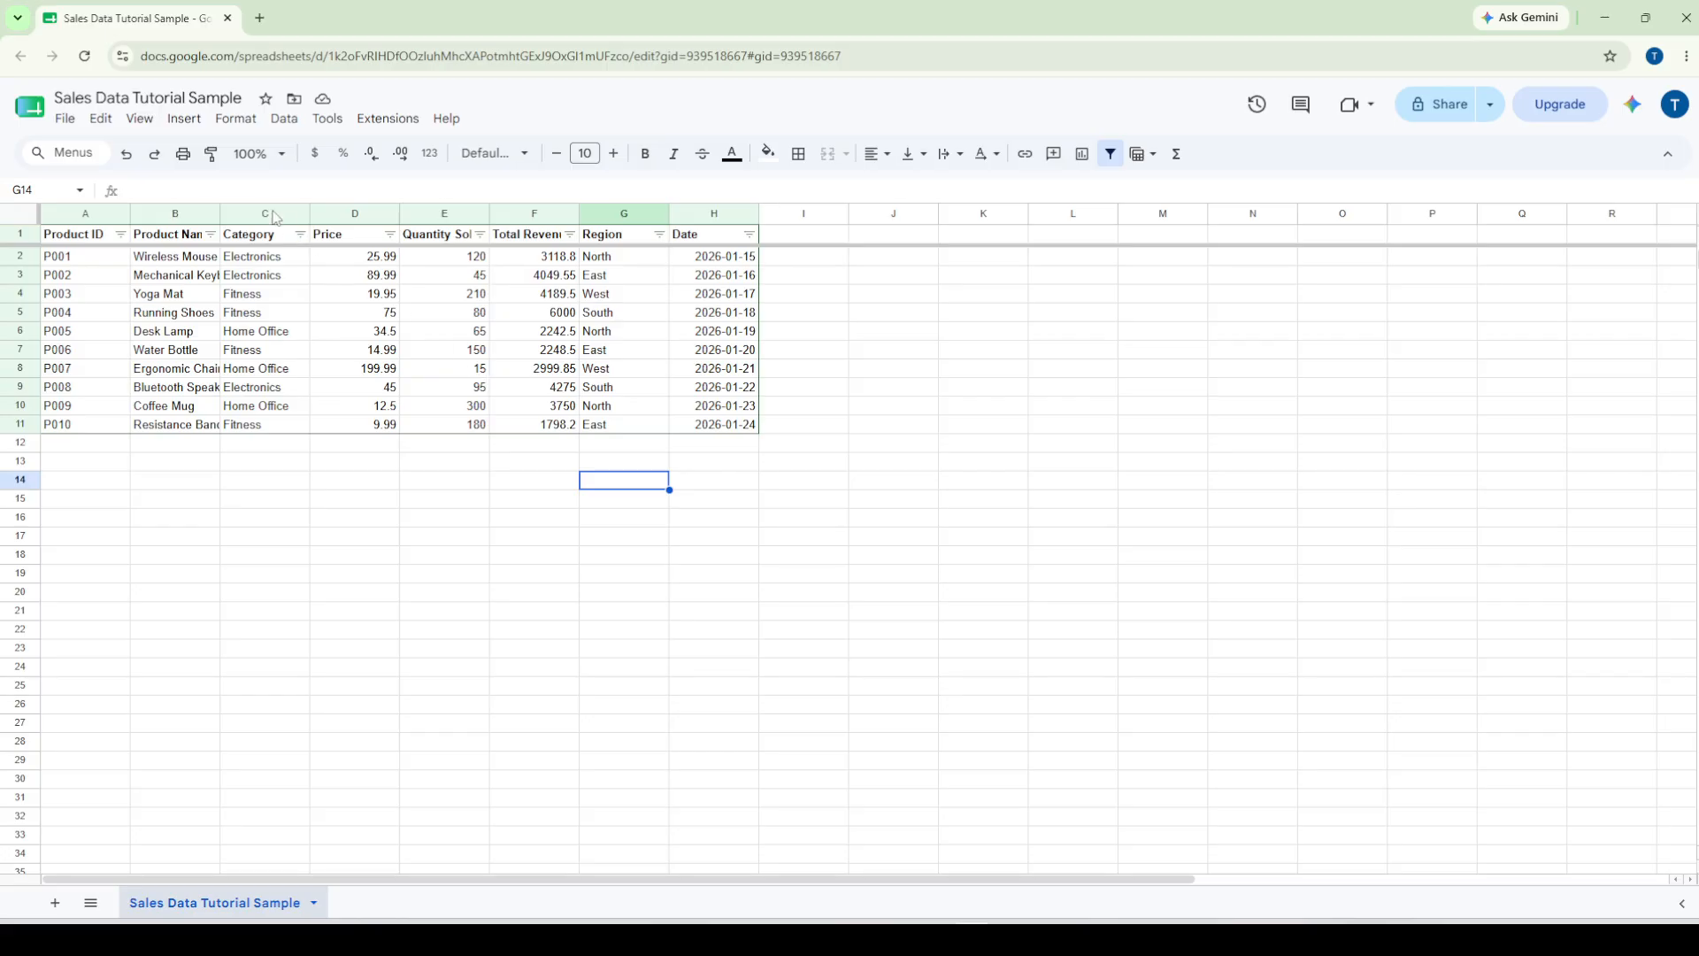
Create a temporary filter view, dismiss its notice and try to edit the view's name.
click(292, 122)
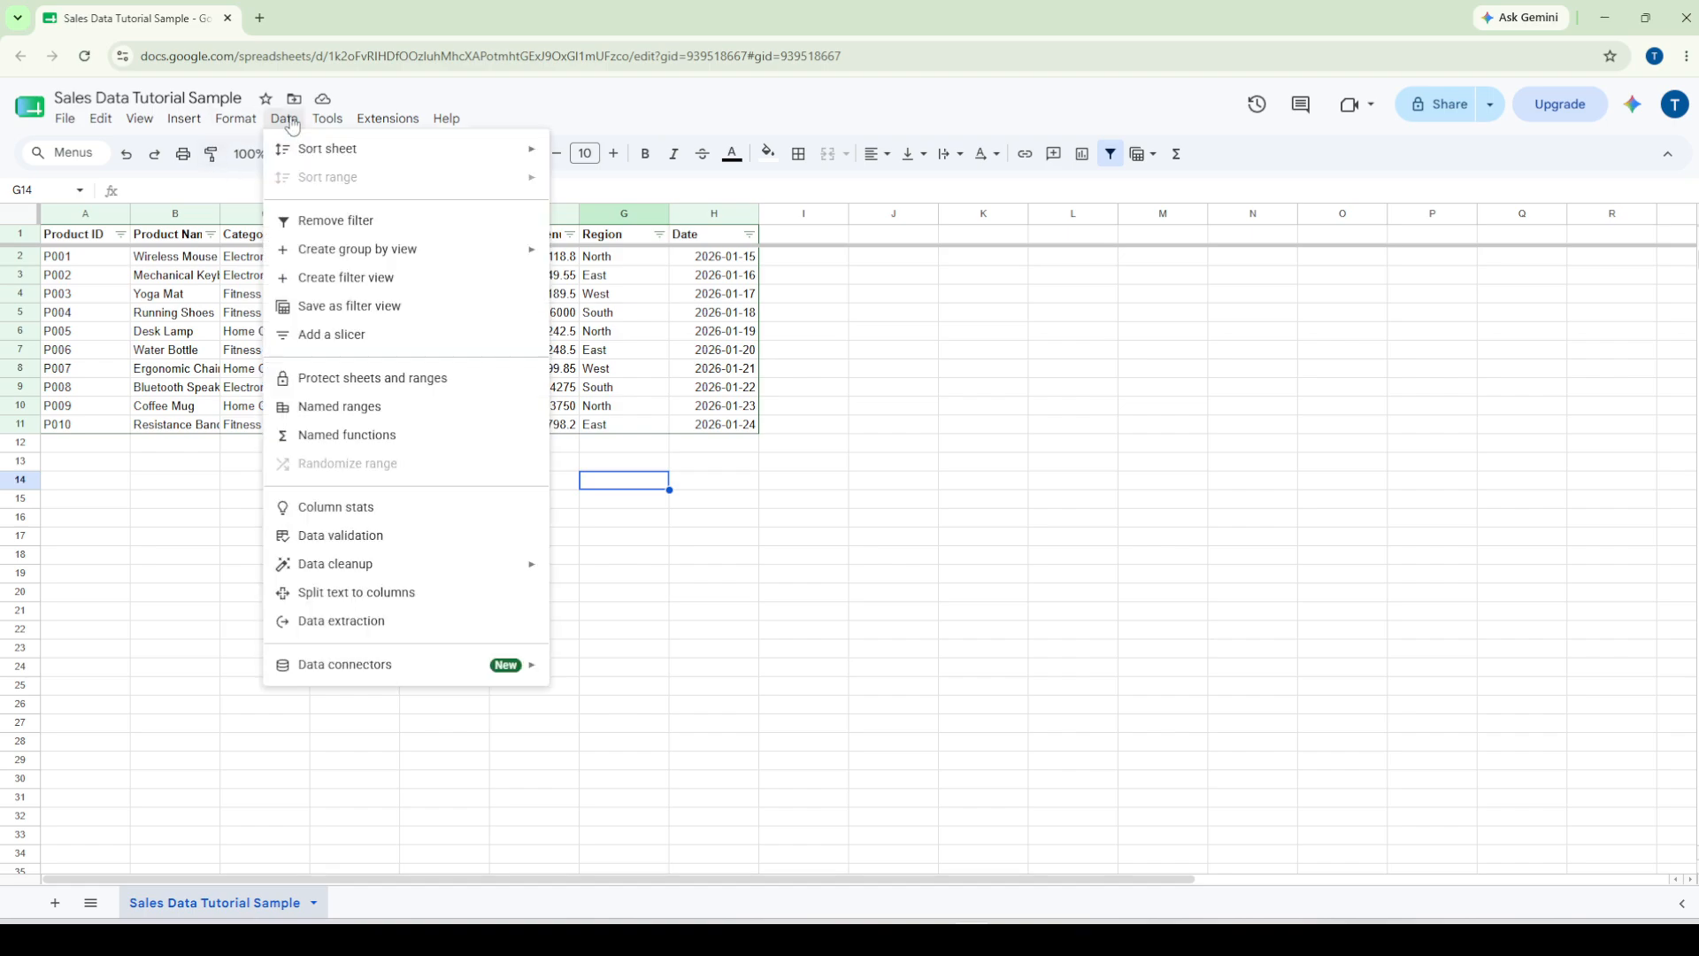
click(370, 290)
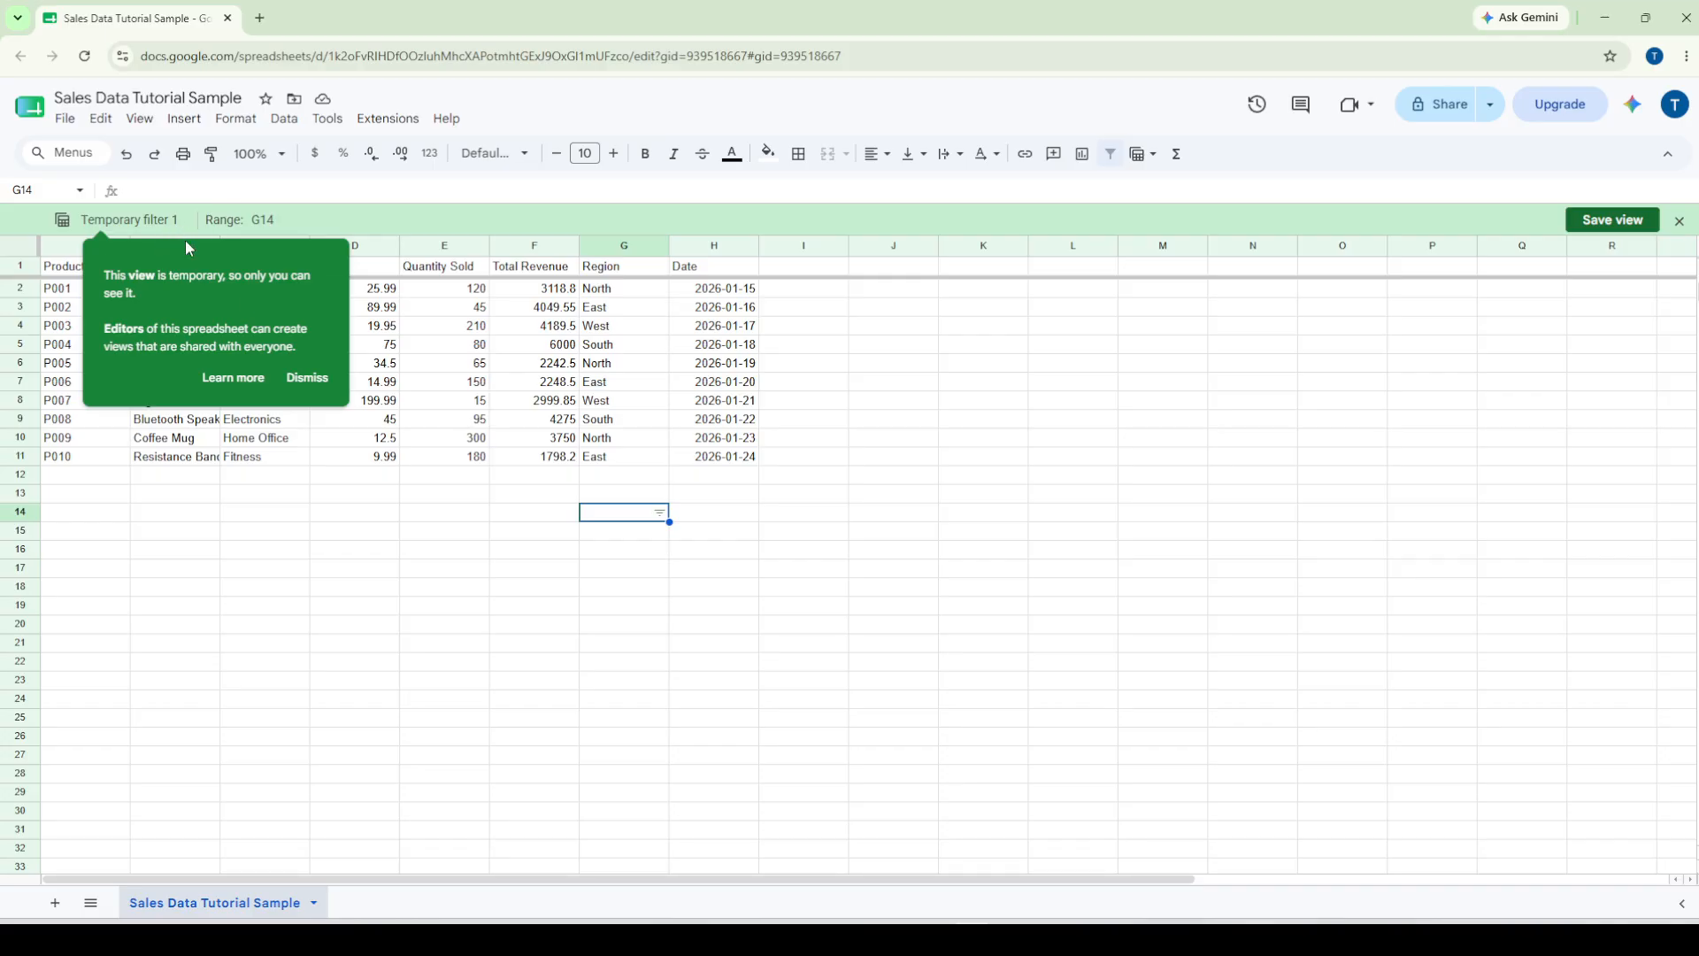
click(307, 378)
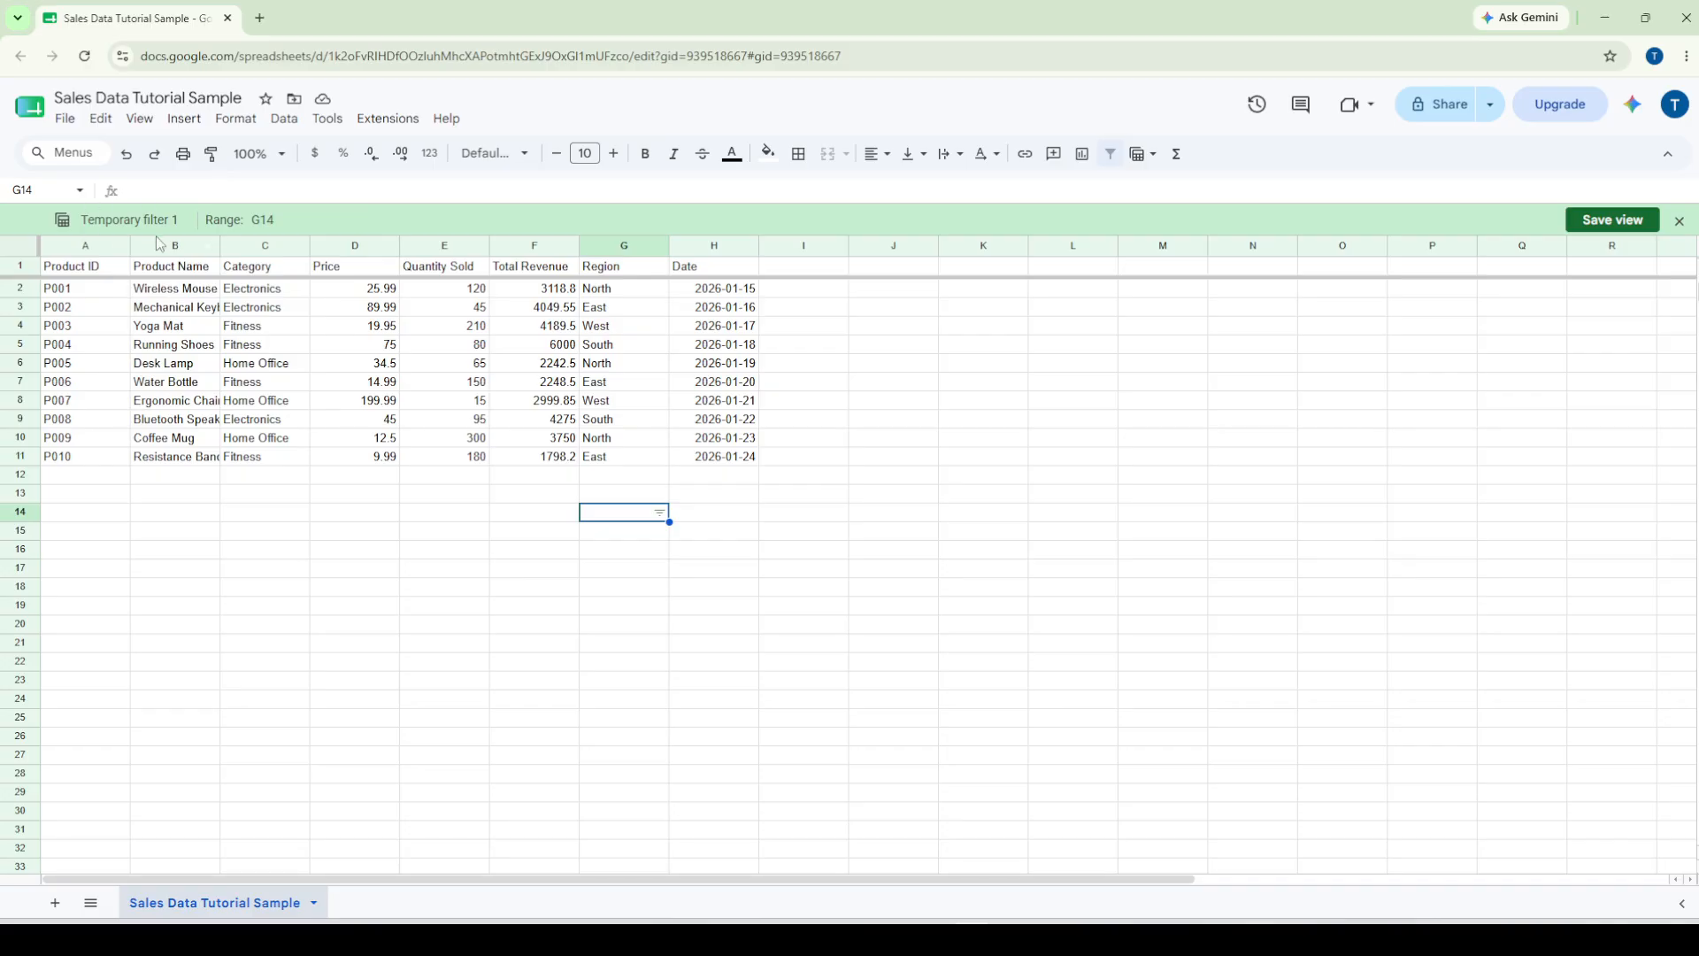
double_click(112, 220)
click(139, 221)
Open the temporary view's save prompt, cancel it, and close the view without saving.
click(1619, 220)
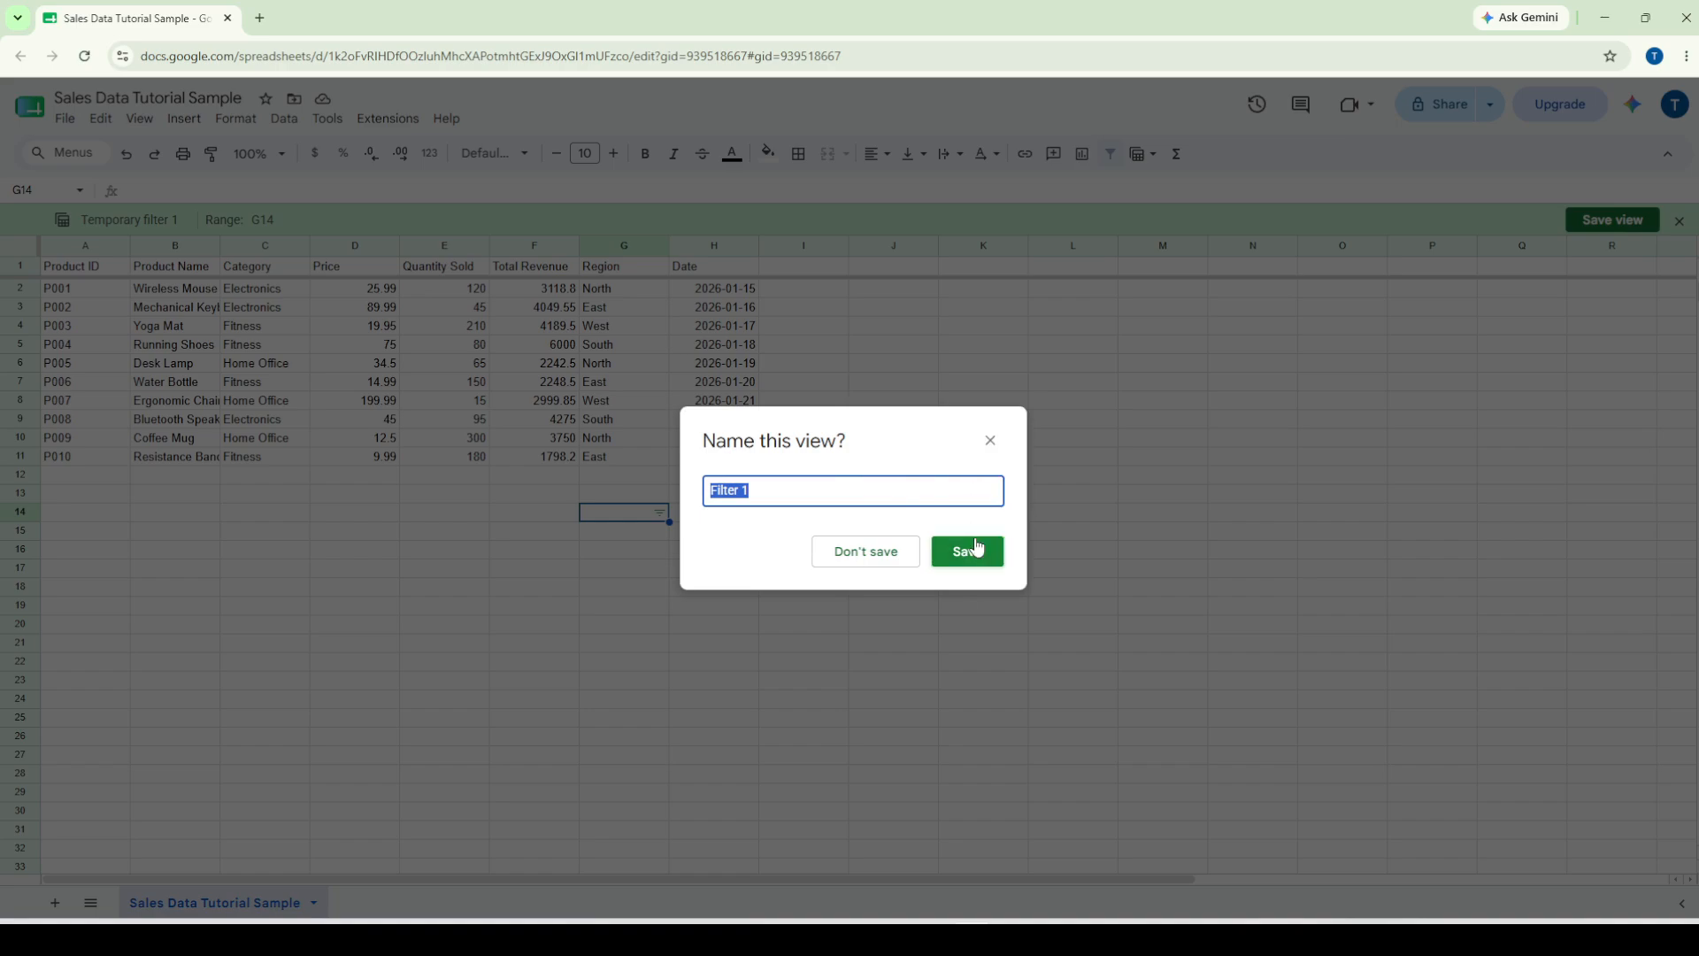
click(988, 441)
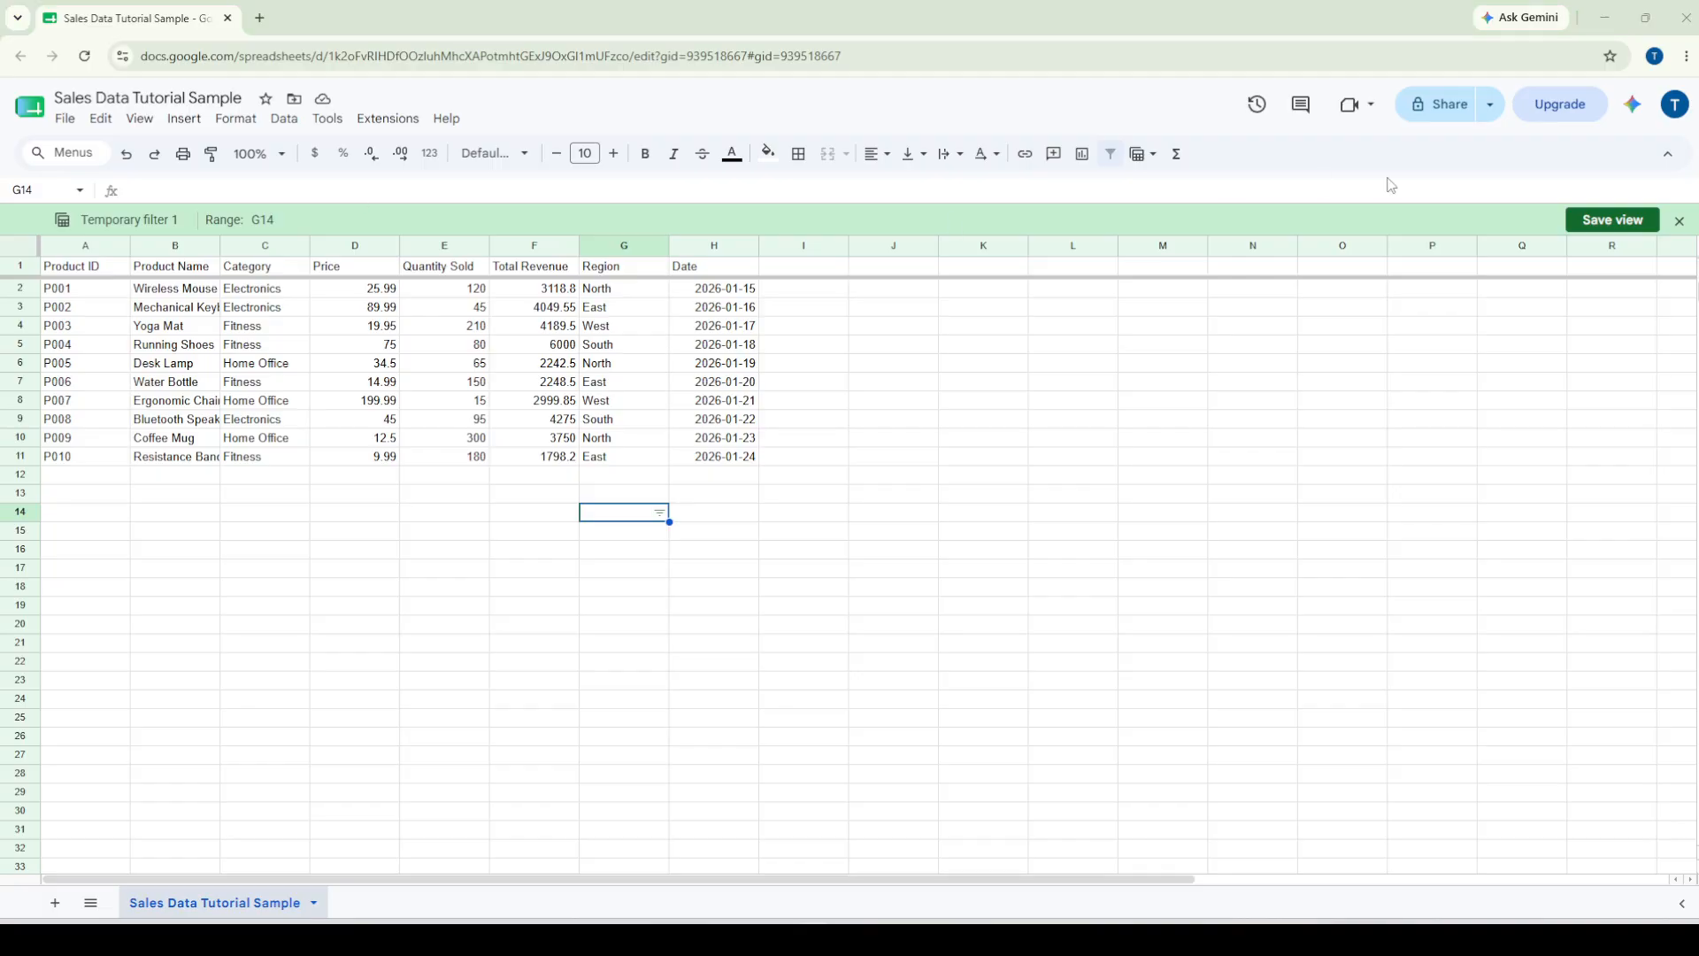
click(1677, 223)
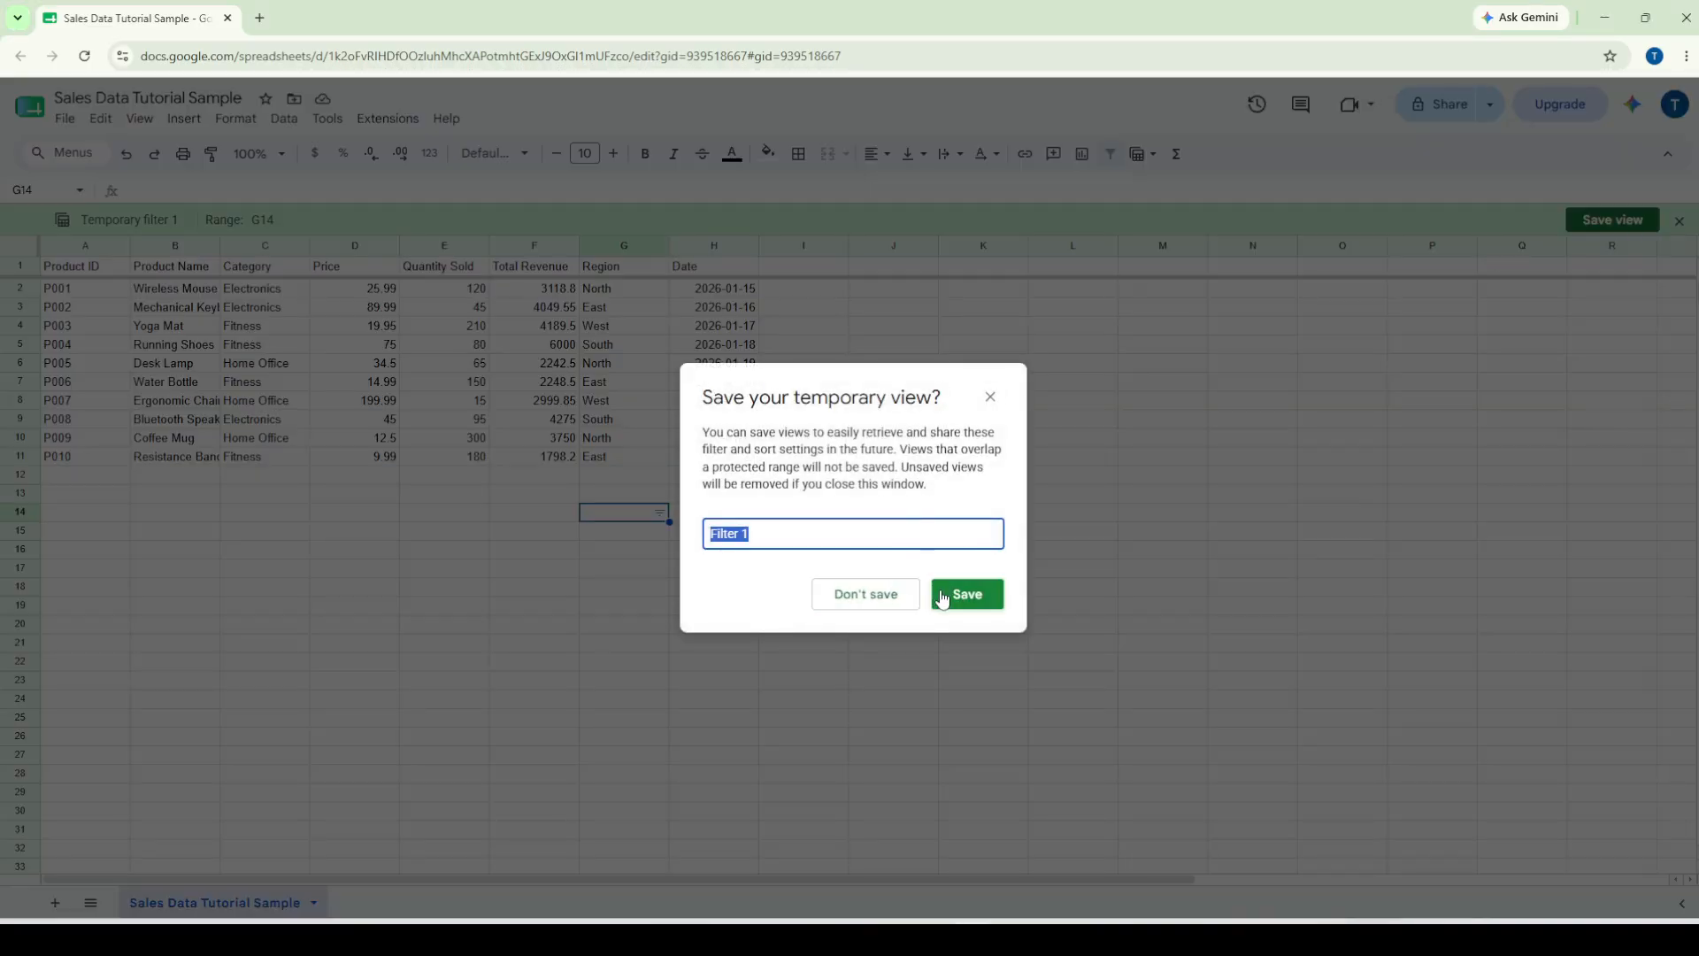
click(881, 594)
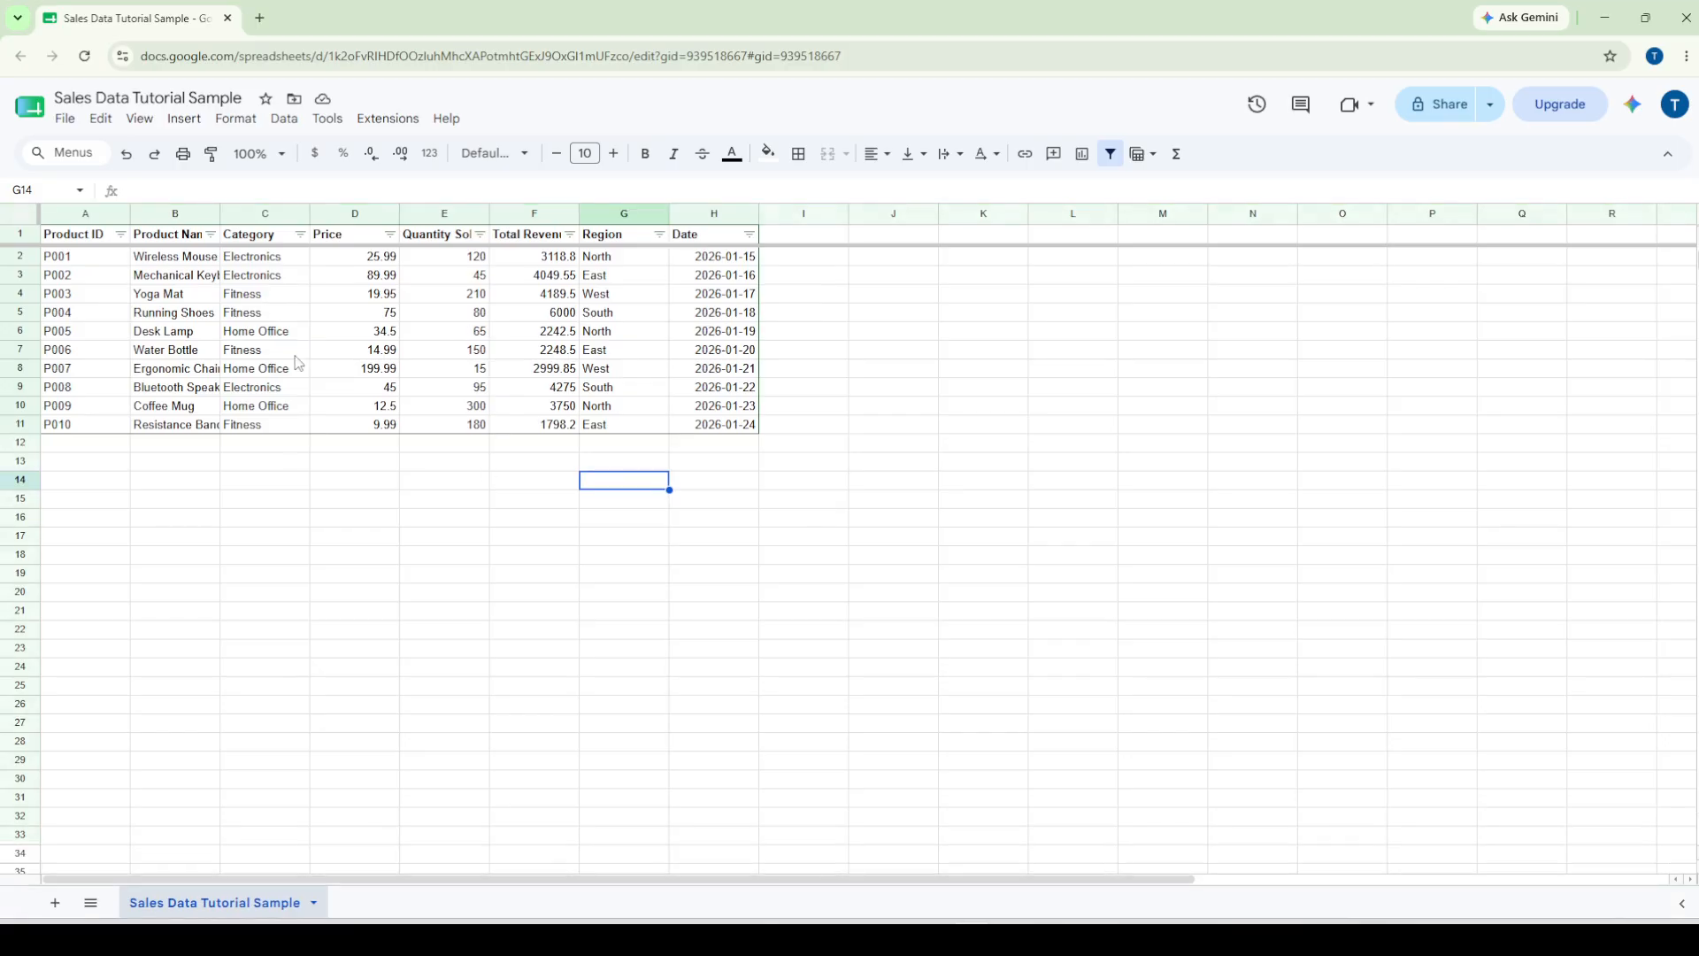